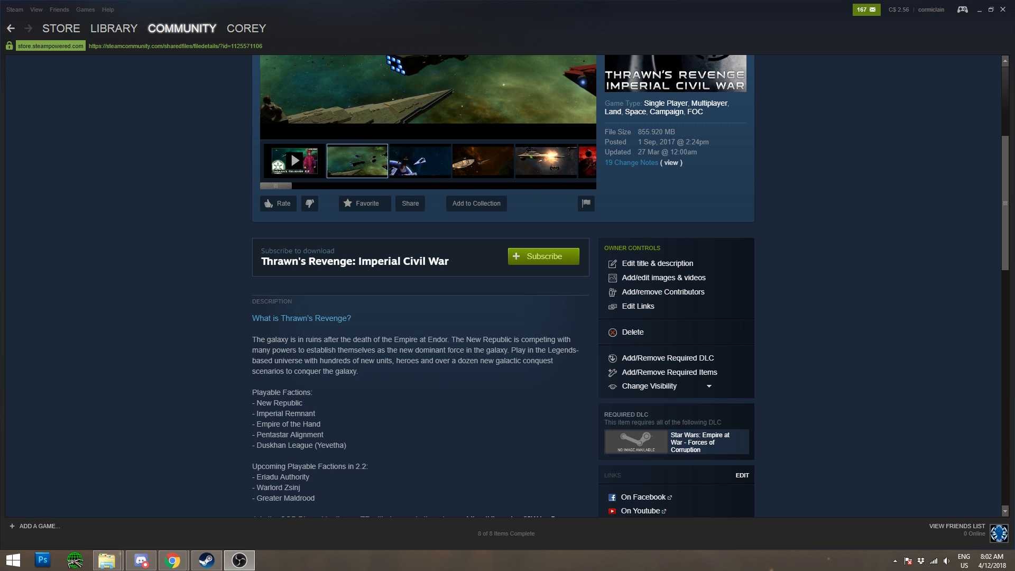
Subscribe to Thrawn's Revenge: Imperial Civil War and view the Gold Pack workshop content downloading.
scroll(137, 269, "down", 2)
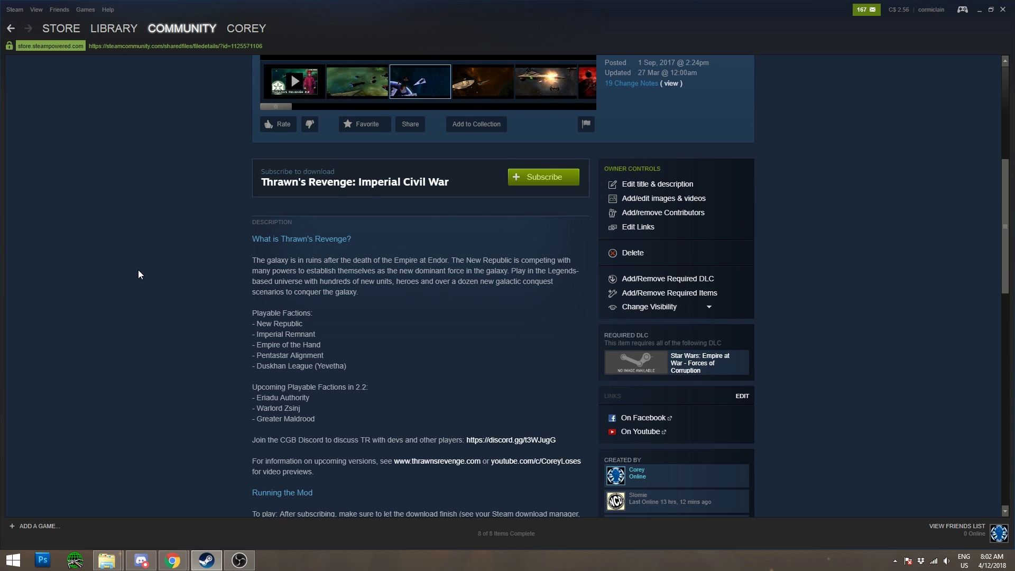
scroll(137, 271, "up", 1)
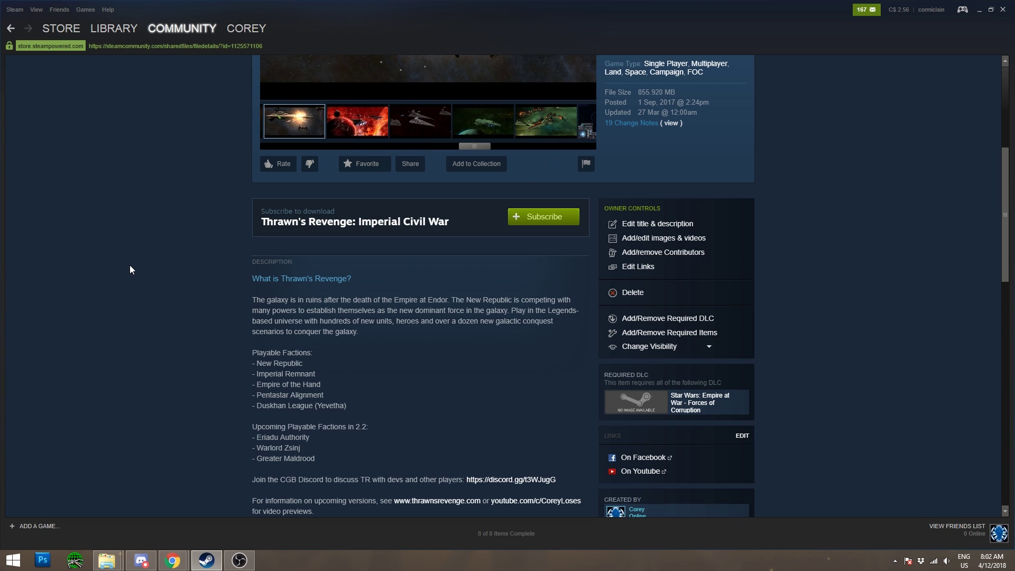
scroll(132, 261, "down", 1)
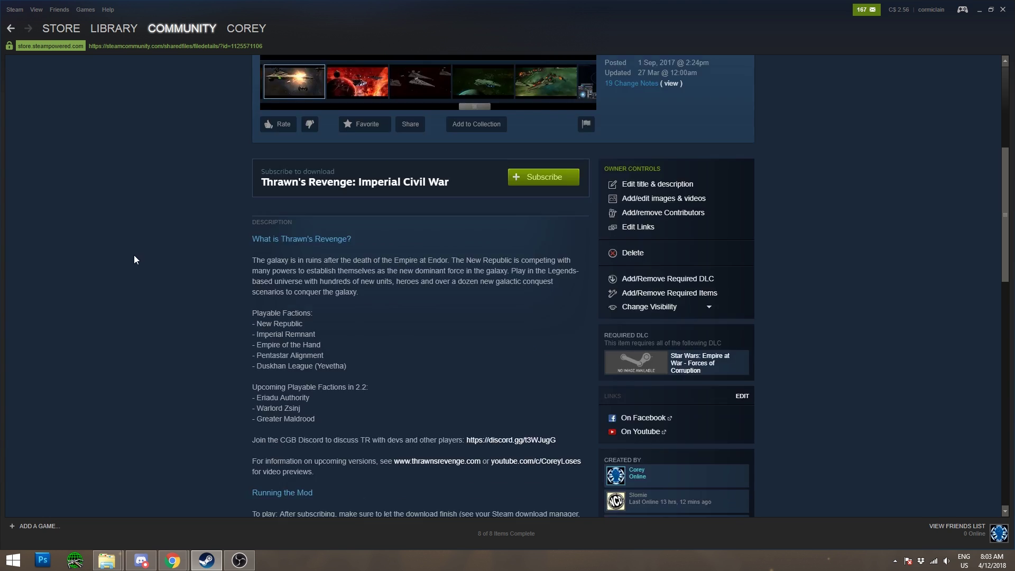
scroll(140, 249, "up", 1)
left_click(544, 216)
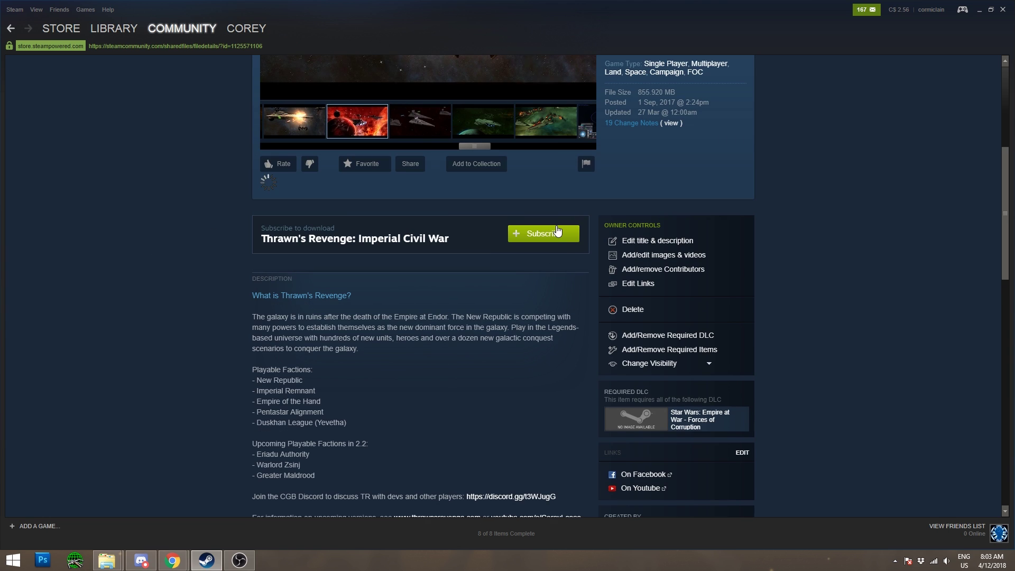
scroll(312, 255, "down", 1)
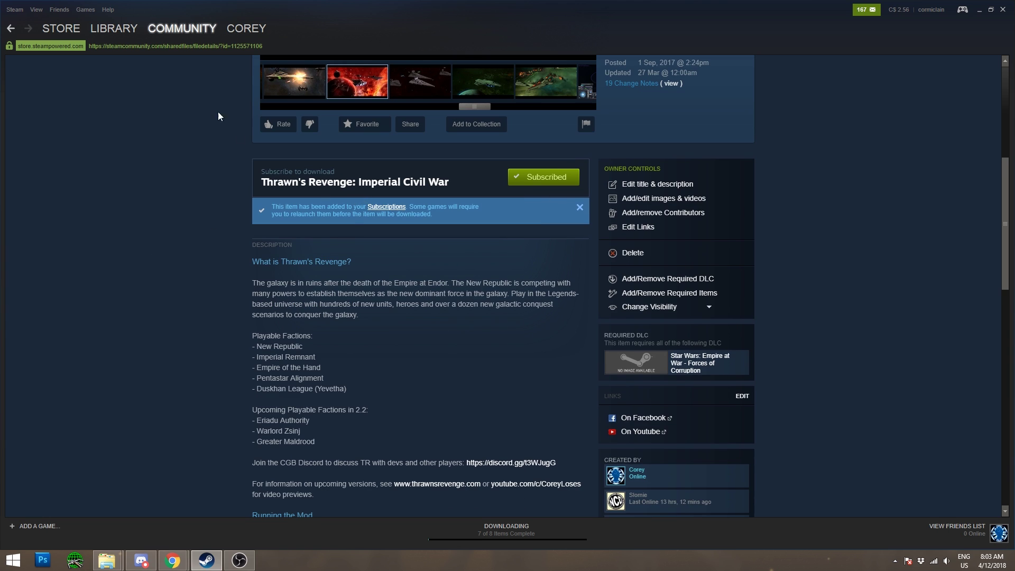
left_click(505, 530)
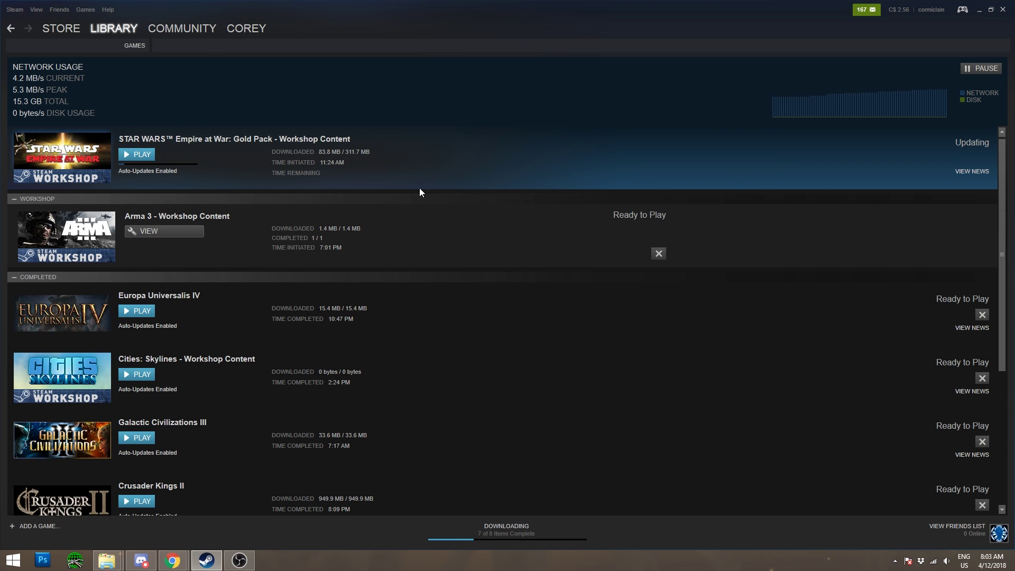
left_click(10, 29)
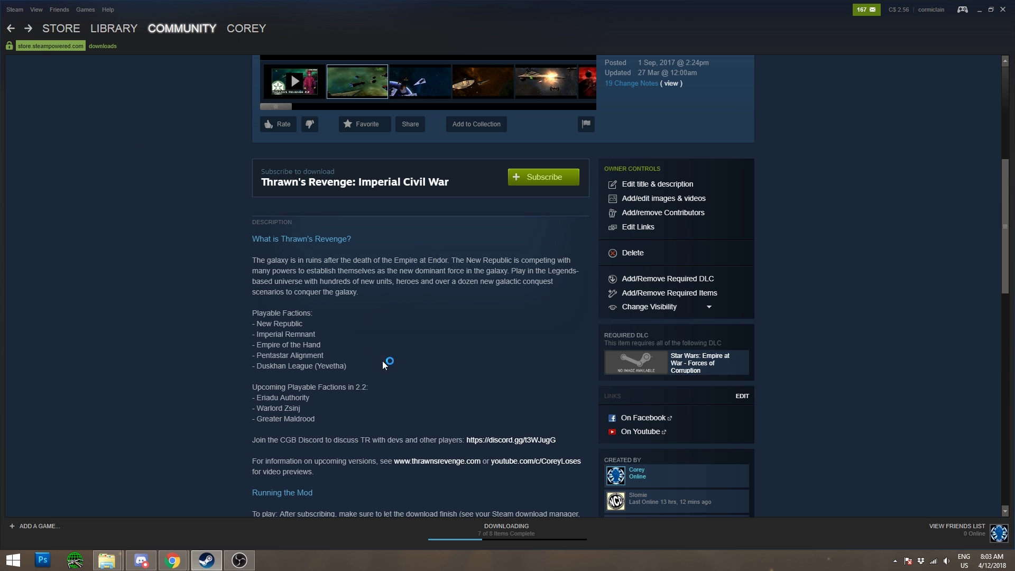
scroll(246, 375, "down", 4)
scroll(256, 357, "up", 1)
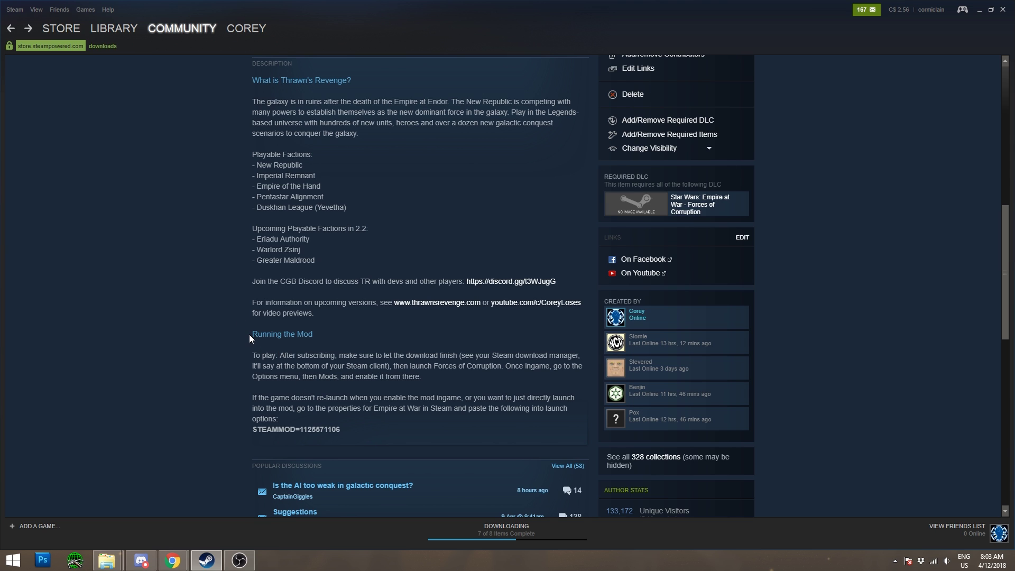
left_click_drag(249, 334, 339, 429)
left_click(220, 331)
left_click_drag(343, 429, 254, 431)
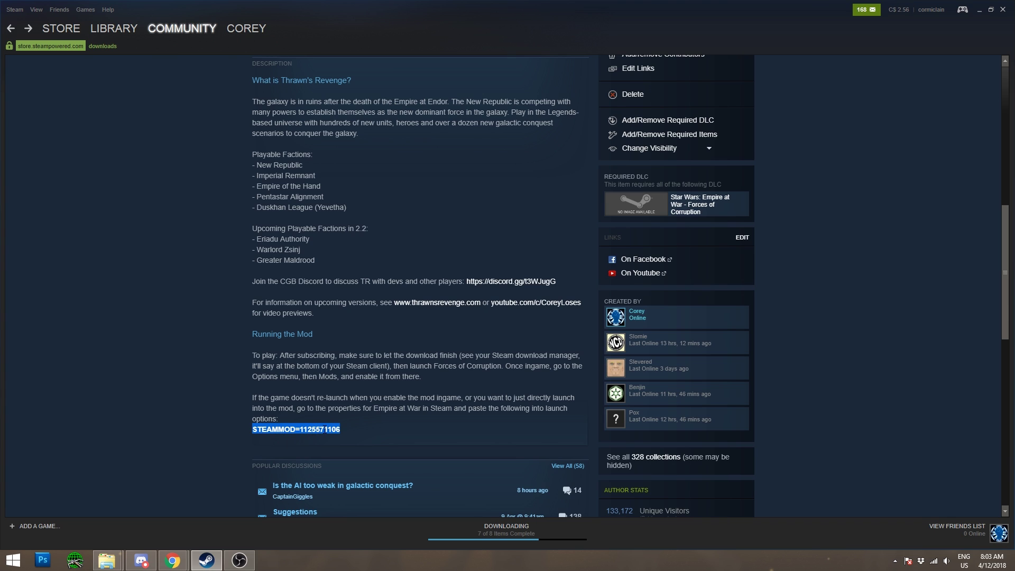
right_click(328, 430)
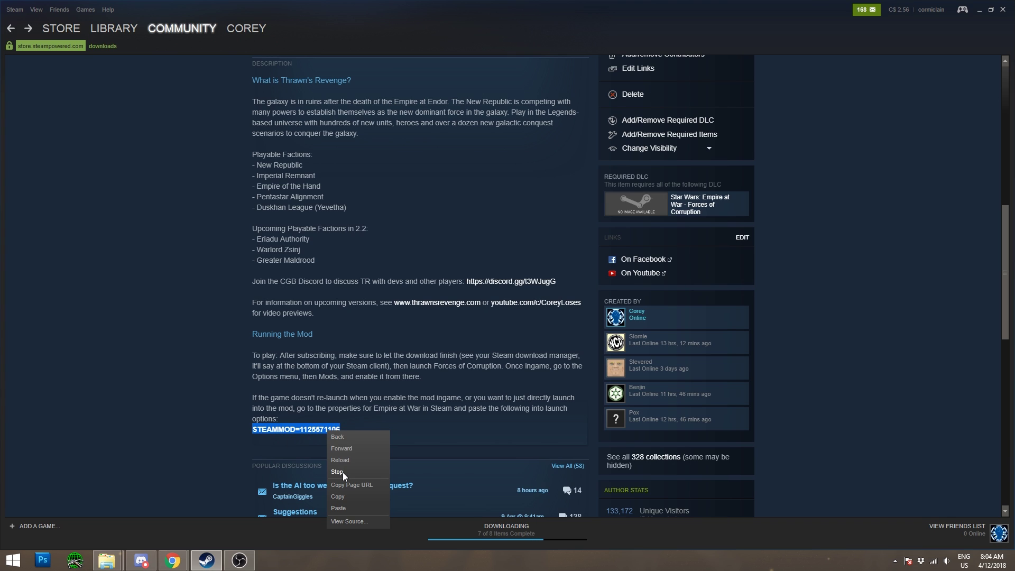
left_click(341, 497)
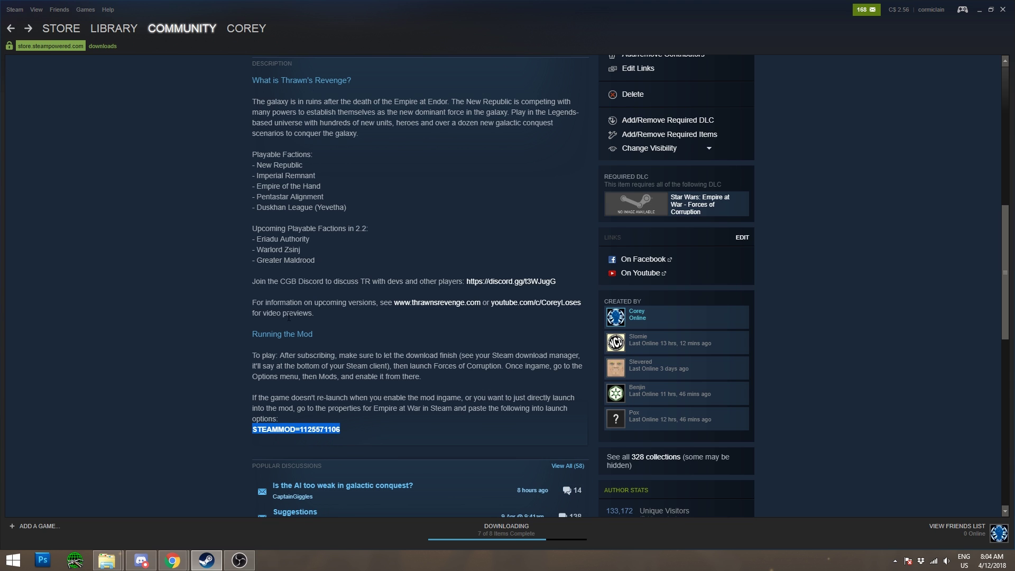
left_click(110, 29)
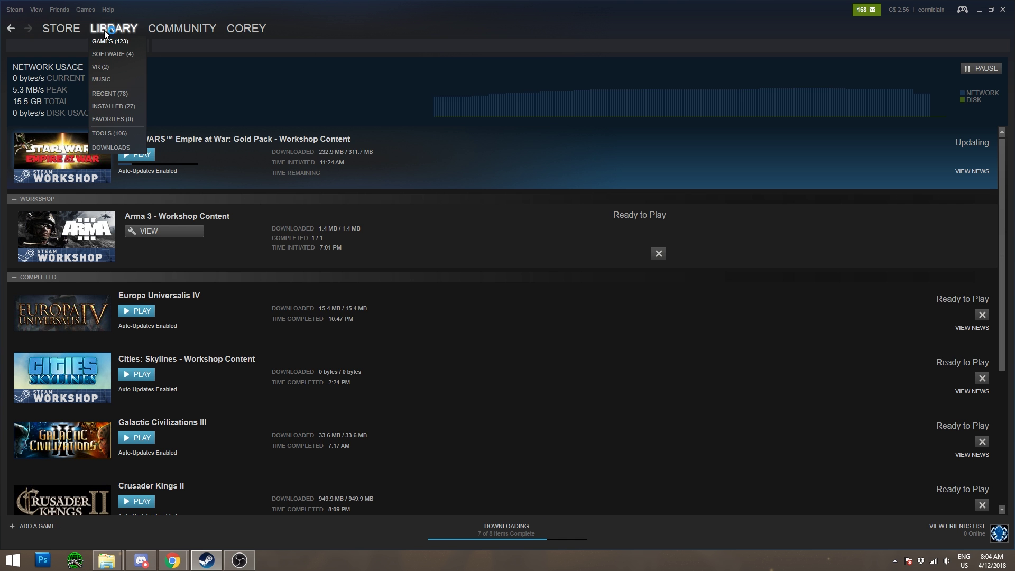
left_click(109, 40)
right_click(102, 433)
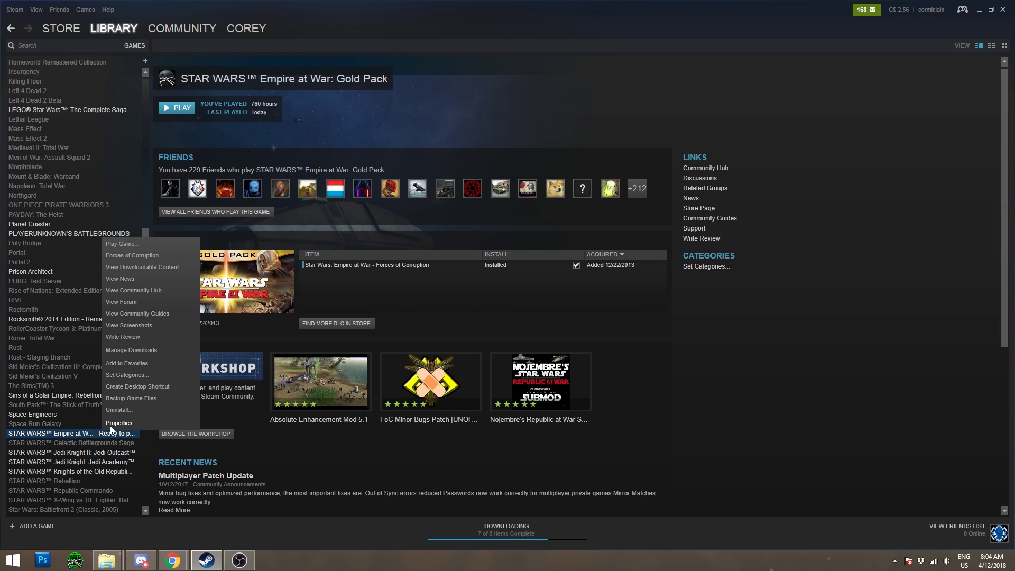
left_click(118, 423)
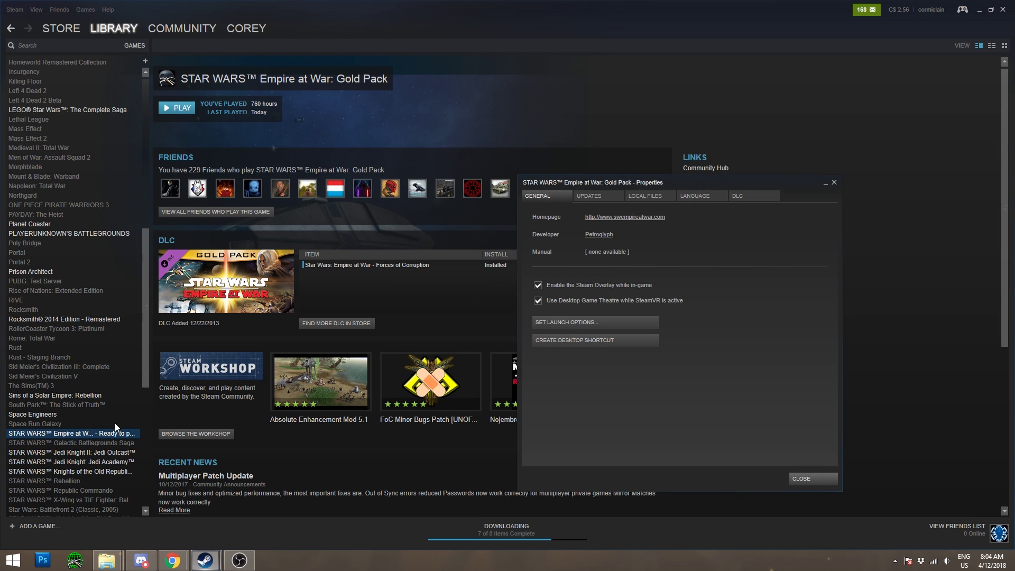
left_click(554, 323)
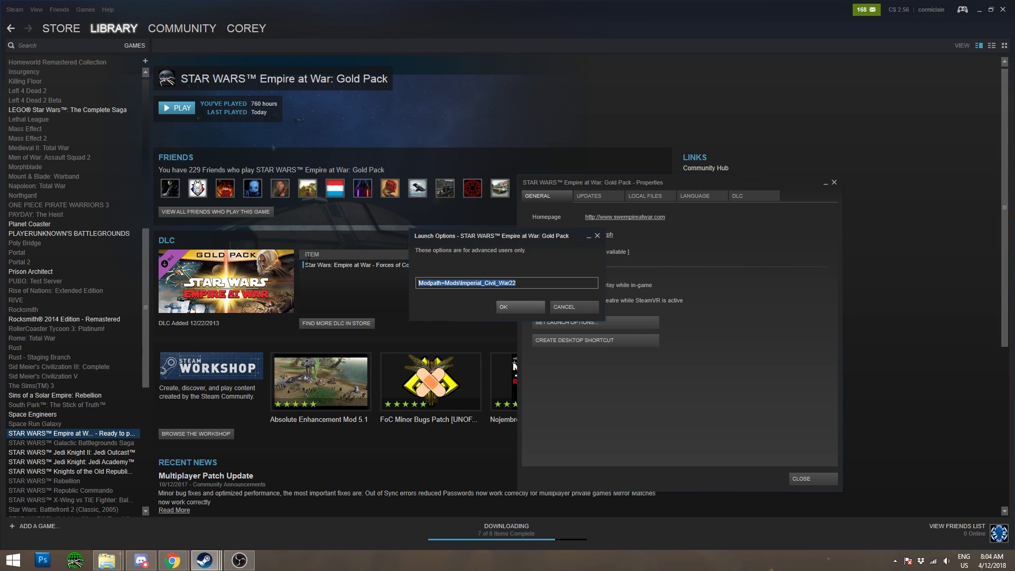
key("ctrl+v")
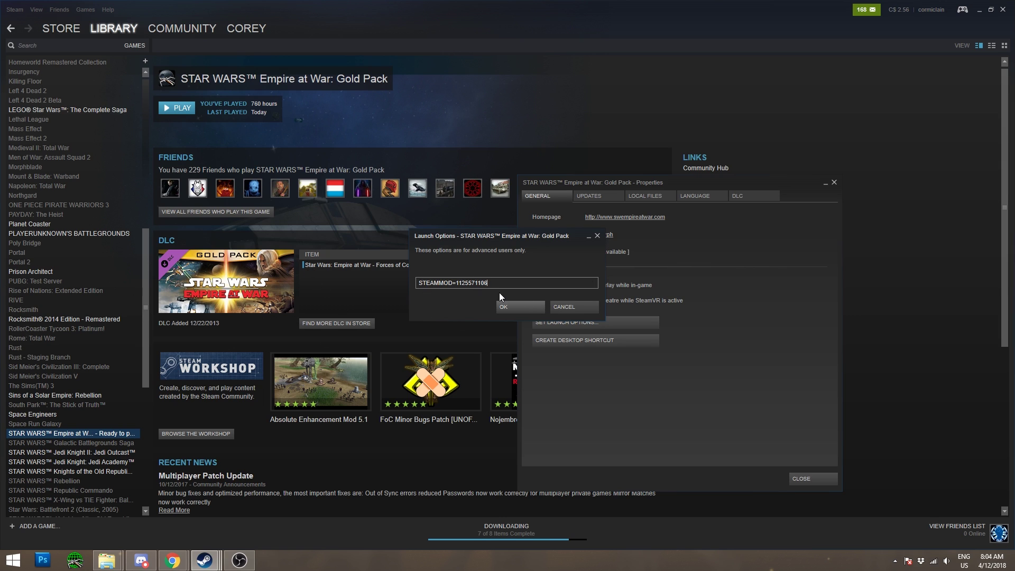
left_click(506, 307)
left_click(829, 482)
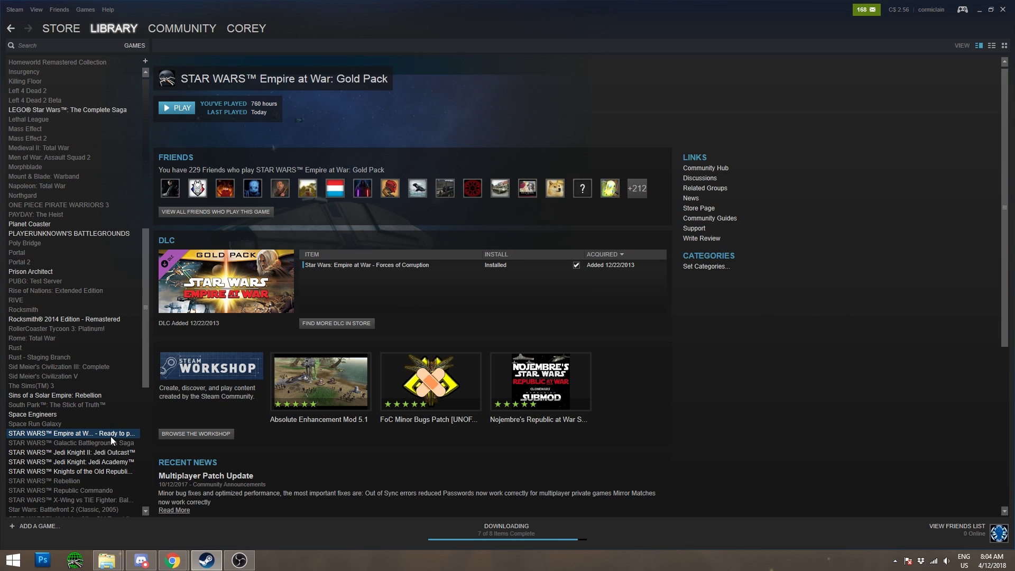
Check the Empire at War workshop content's progress on Steam's Downloads page.
left_click(524, 536)
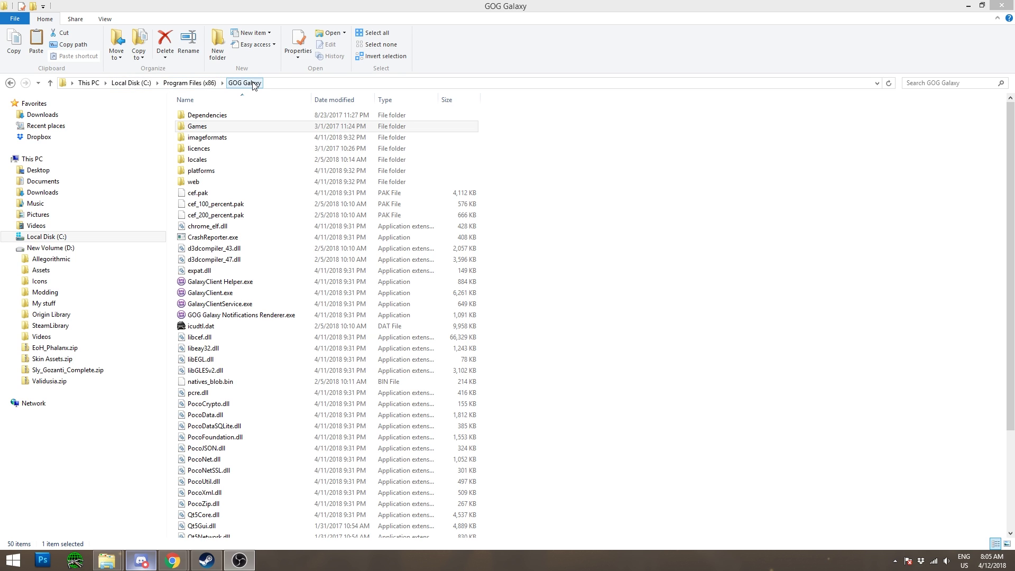
Navigate GOG Galaxy's Games > Star Wars - Empire At War Gold > EAWX > Mods folders.
double_click(222, 125)
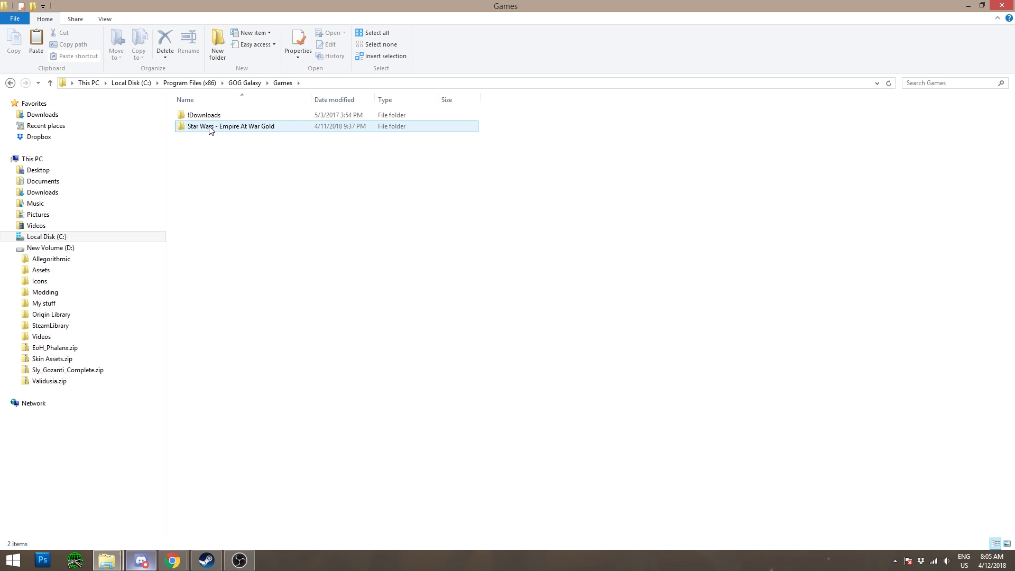
double_click(210, 128)
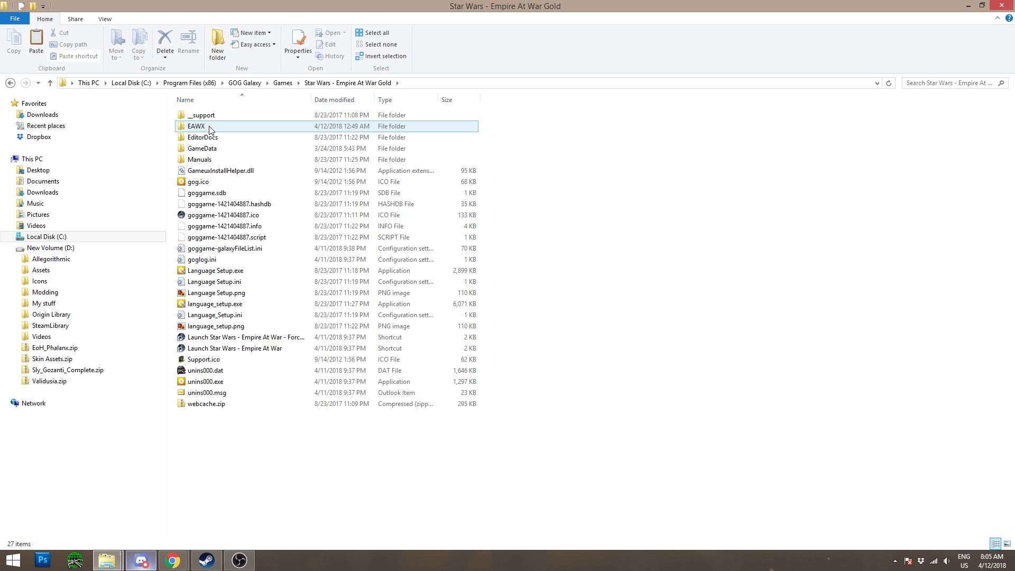
double_click(210, 128)
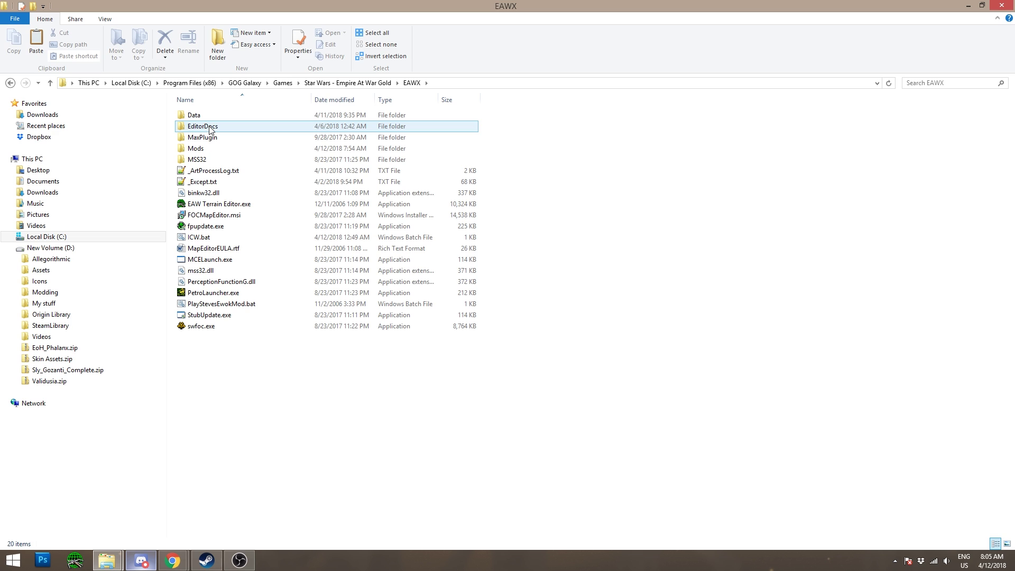
left_click(202, 152)
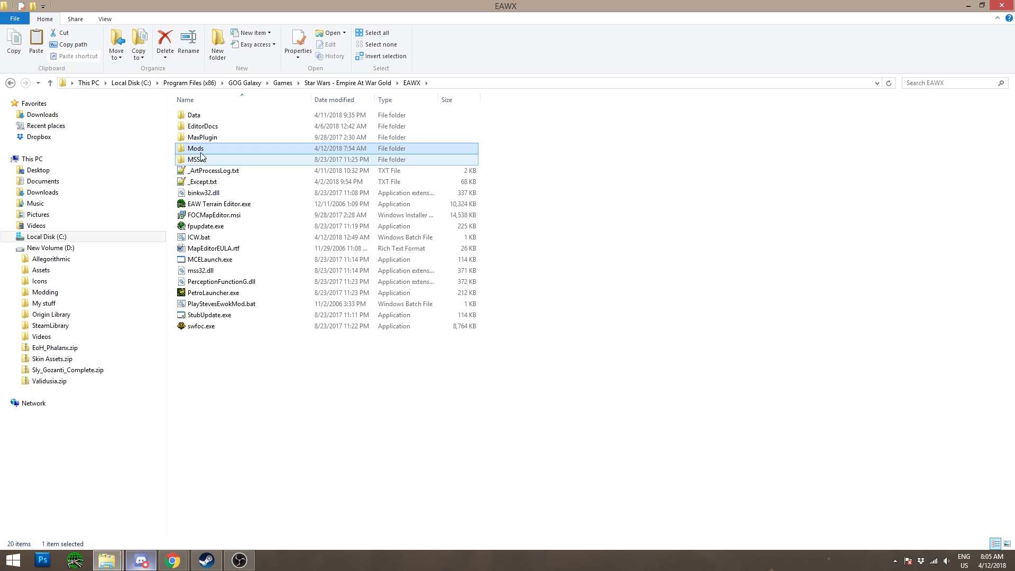
mouse_move(197, 162)
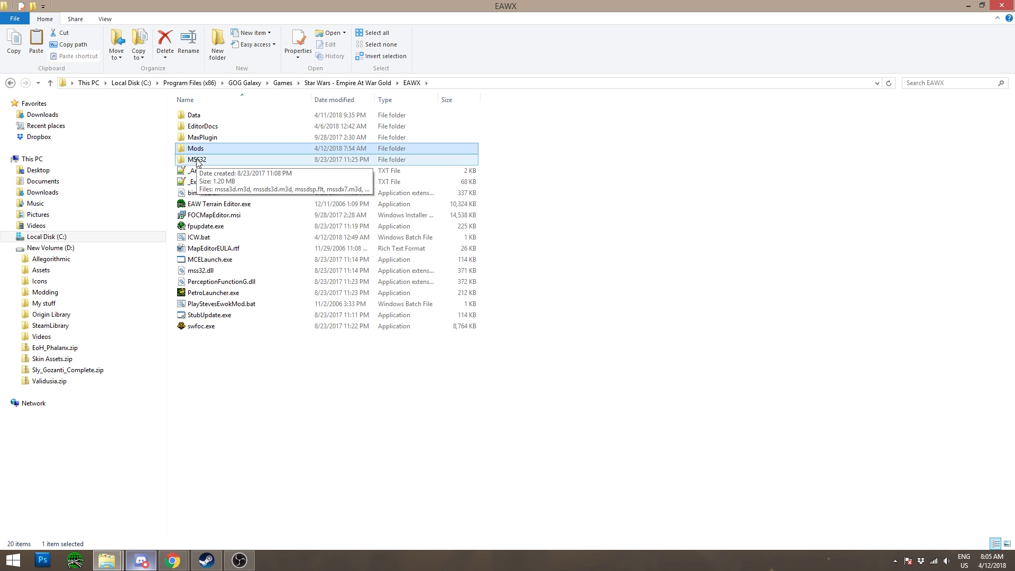
right_click(271, 381)
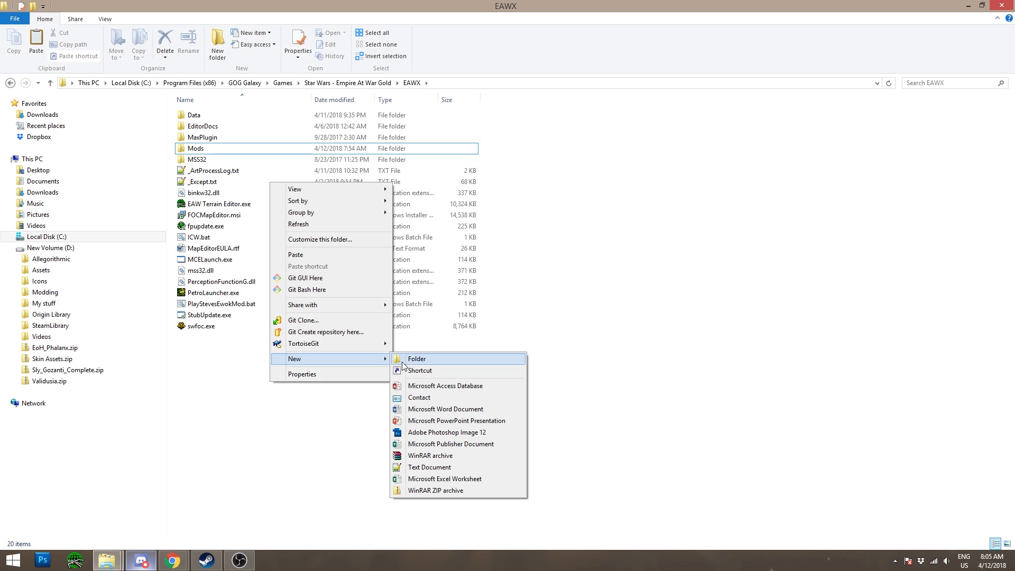
left_click(559, 272)
left_click(218, 149)
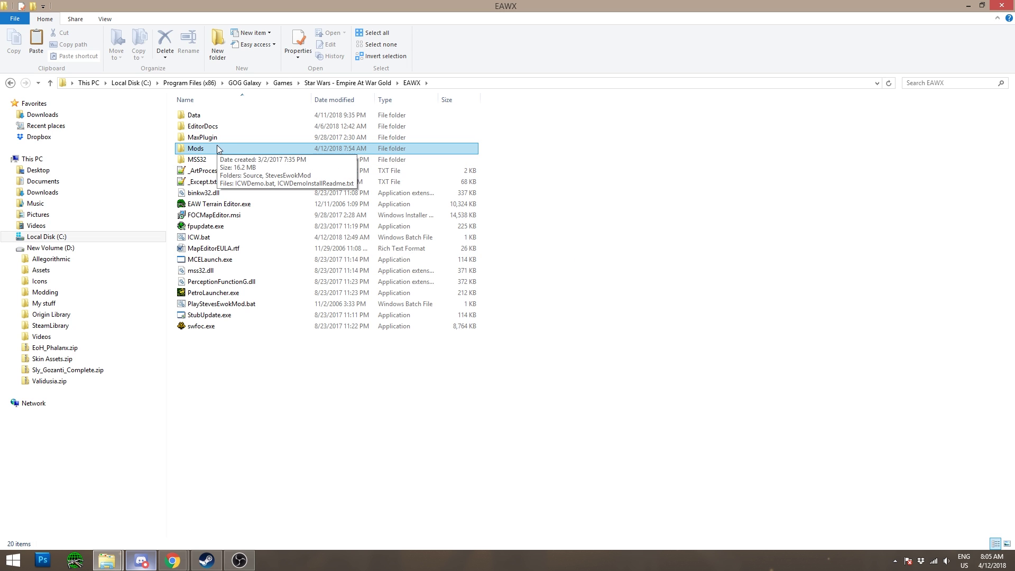
double_click(219, 149)
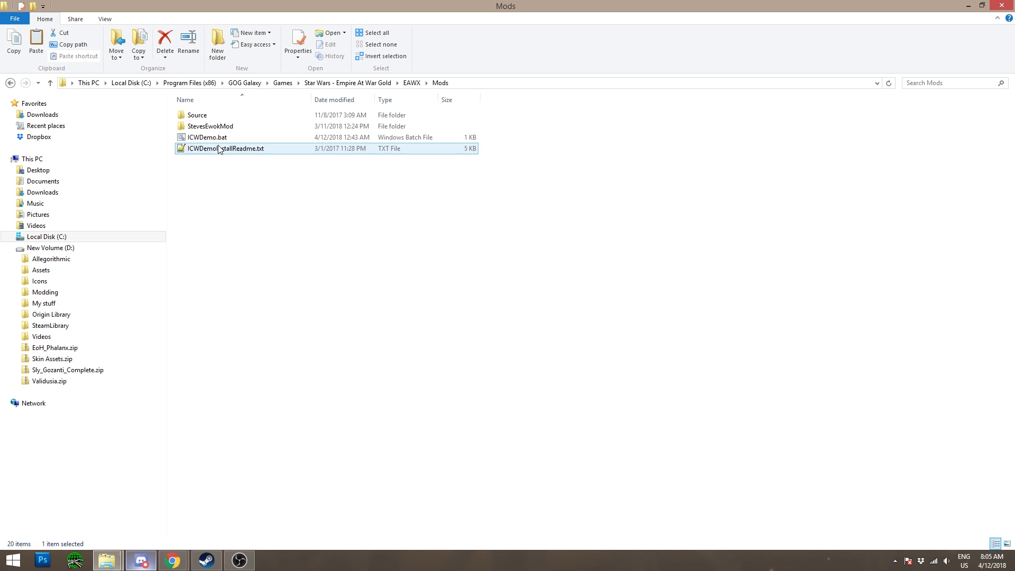
Paste Imperial_Civil_War22.zip into Mods and unpack it there with WinRAR's Extract Here.
right_click(223, 189)
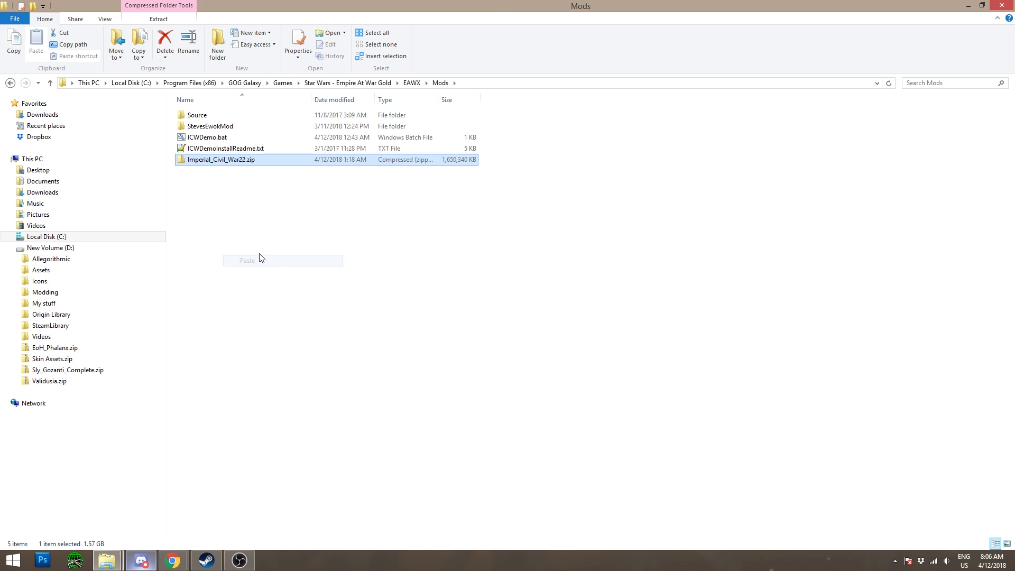
right_click(226, 161)
mouse_move(275, 294)
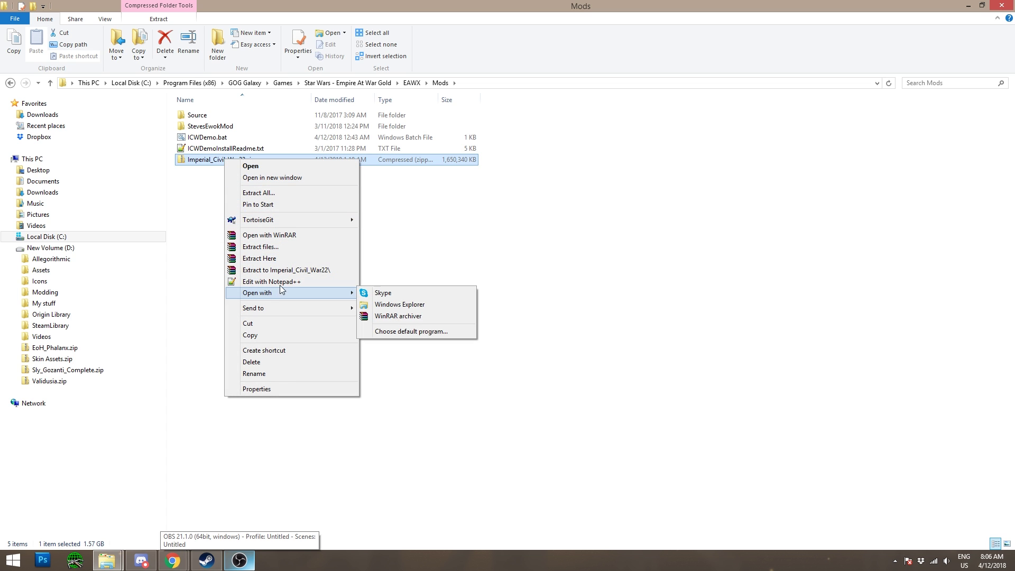
left_click(287, 258)
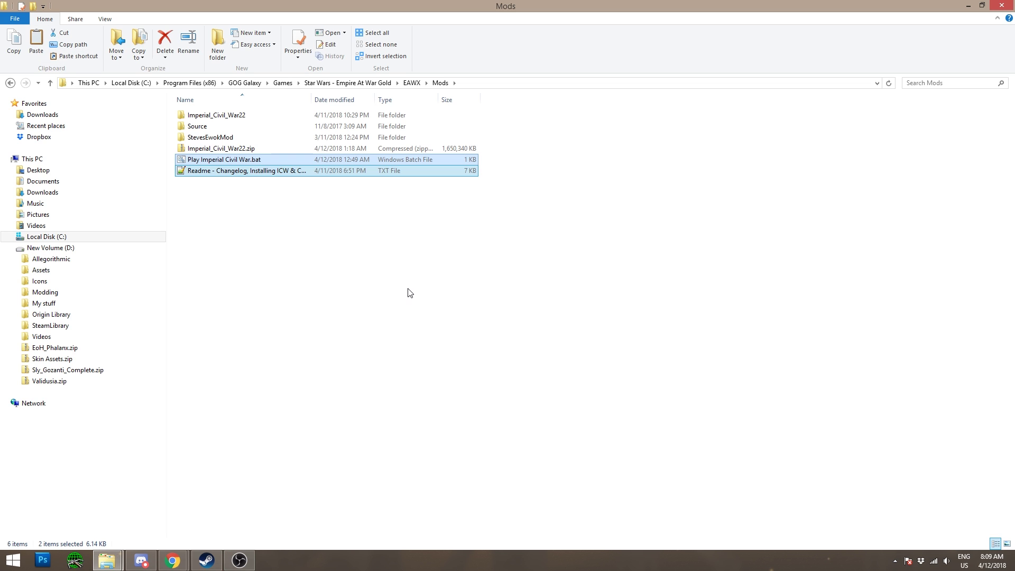
Inspect the extracted Imperial_Civil_War22 folder, Play Imperial Civil War.bat and Readme in Mods.
left_click(405, 292)
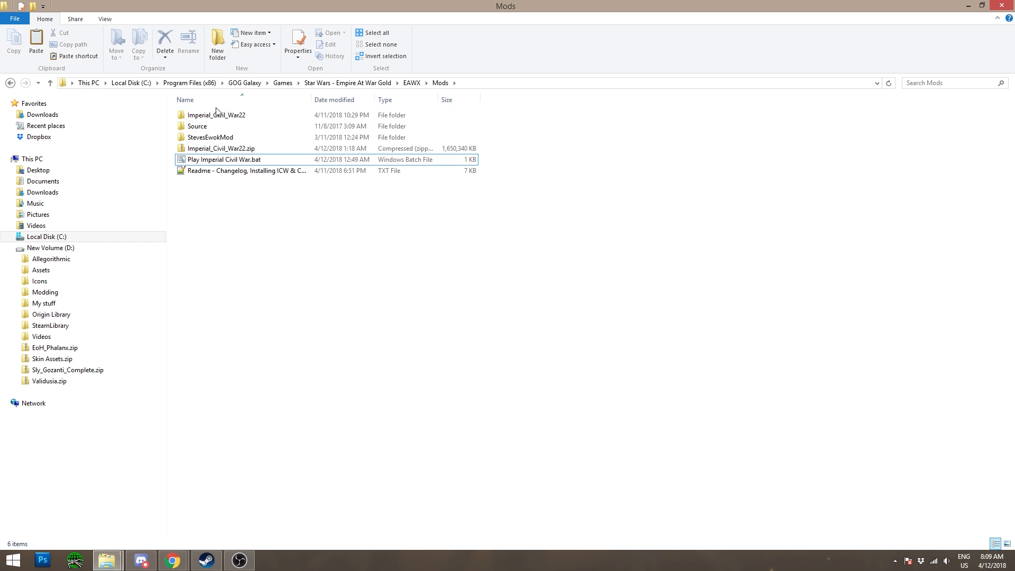
left_click(251, 120)
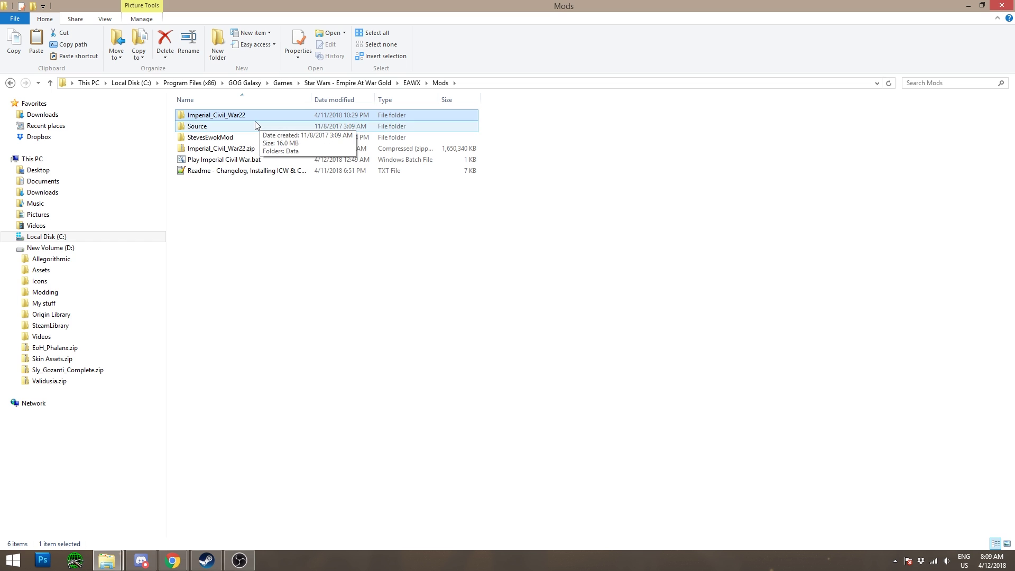
left_click(231, 163)
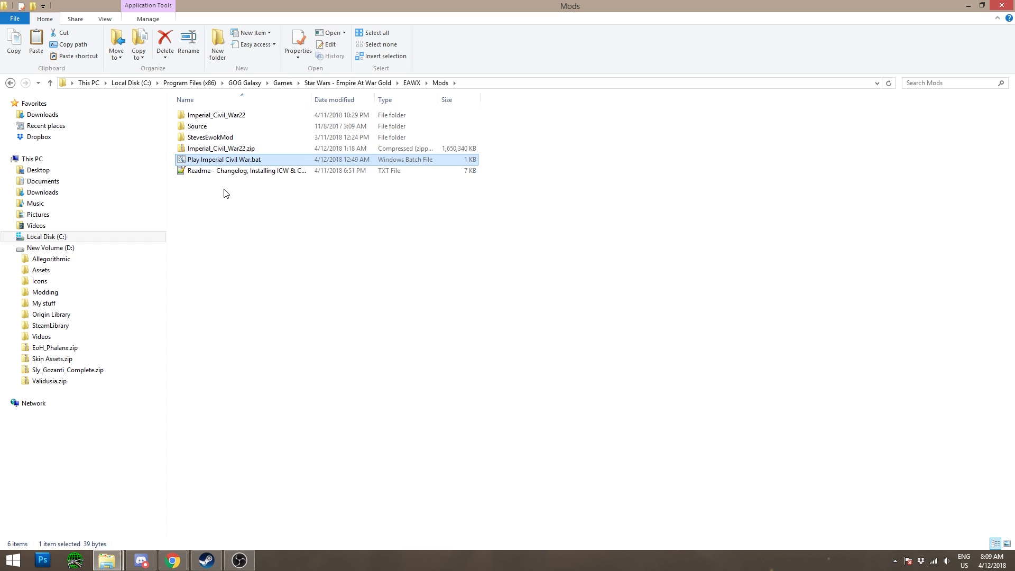
left_click(234, 170)
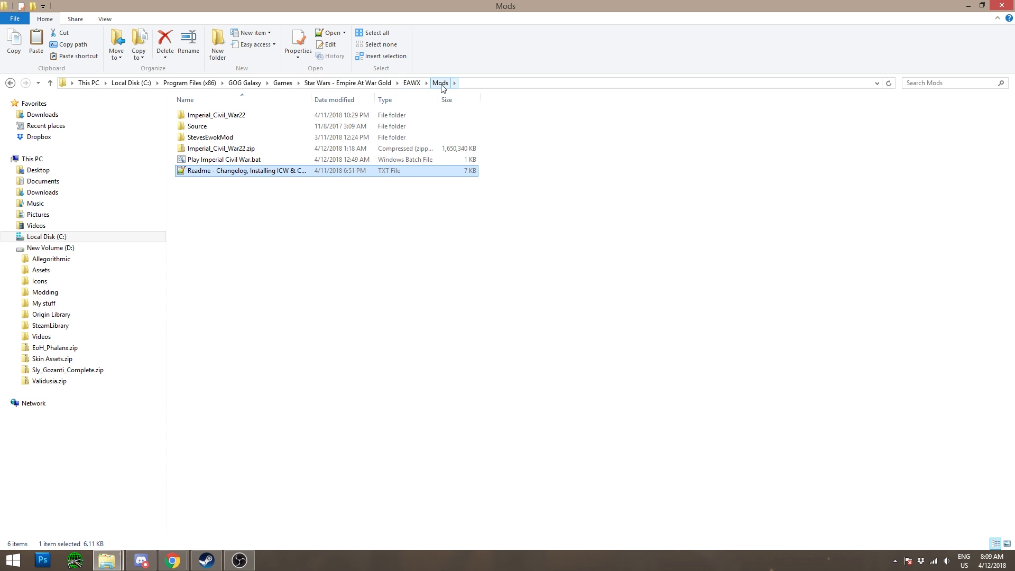
Look inside Imperial_Civil_War22\Data, then return to Mods and select Play Imperial Civil War.bat.
double_click(258, 116)
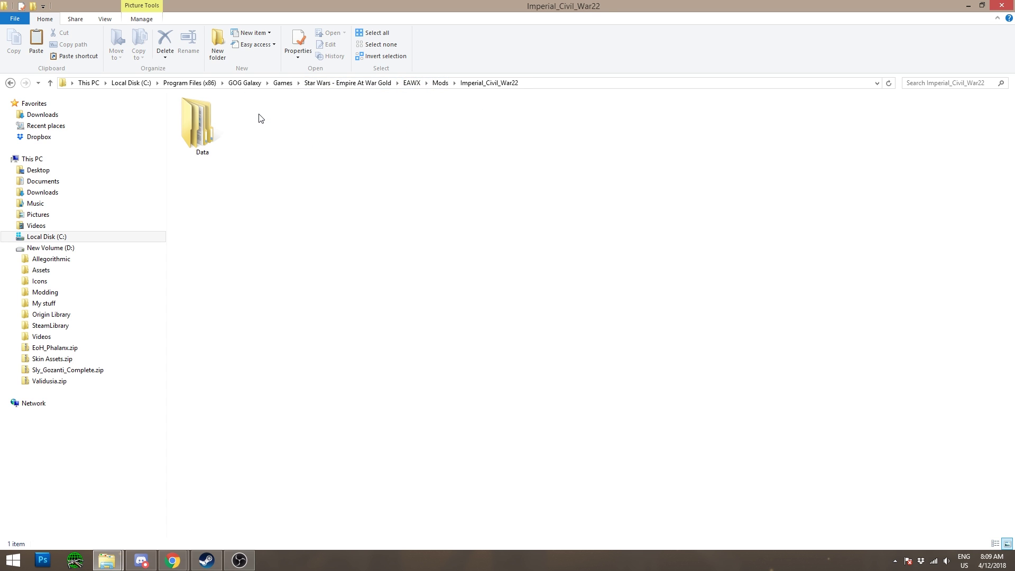
double_click(194, 129)
left_click(502, 84)
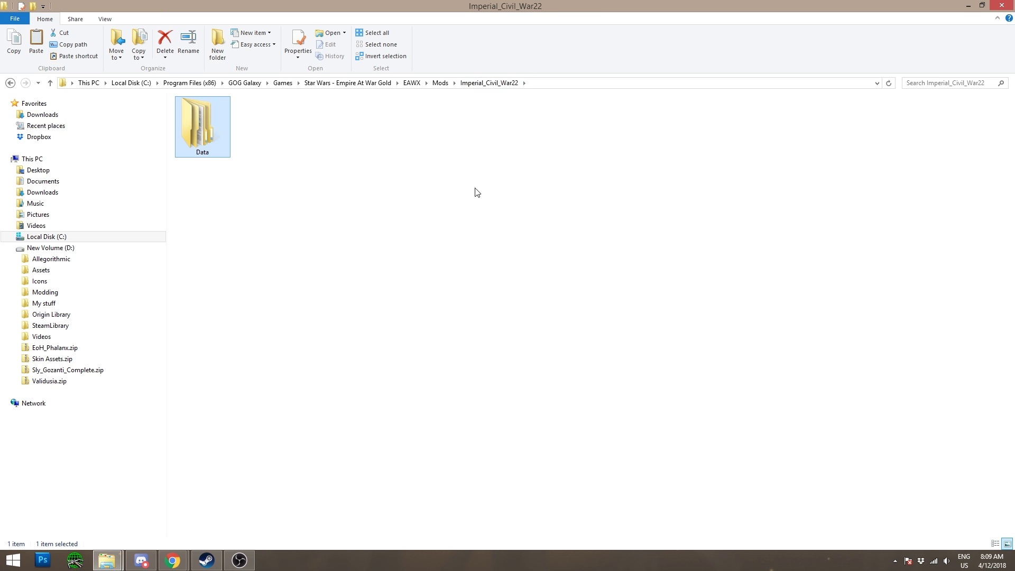
left_click(441, 83)
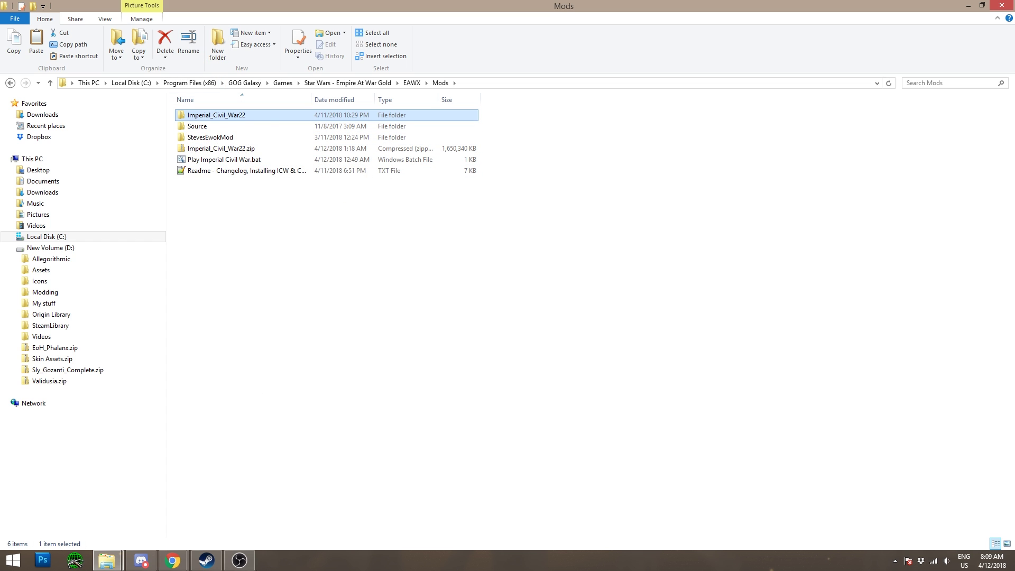
left_click(220, 160)
Move Play Imperial Civil War.bat from Mods into the EAWX folder beside swfoc.exe.
right_click(220, 160)
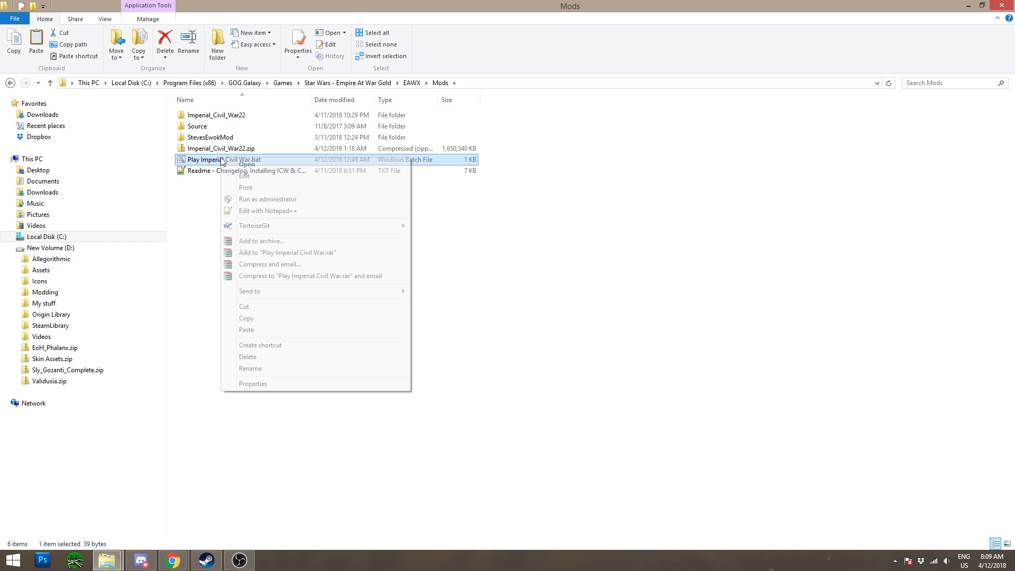
left_click(256, 308)
left_click(412, 83)
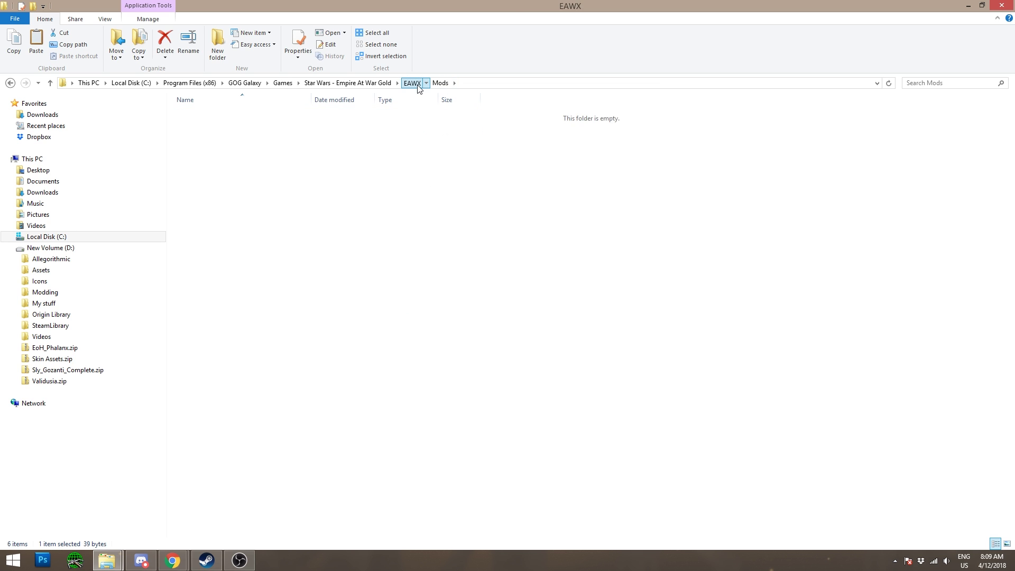
left_click(269, 374)
key("ctrl+v")
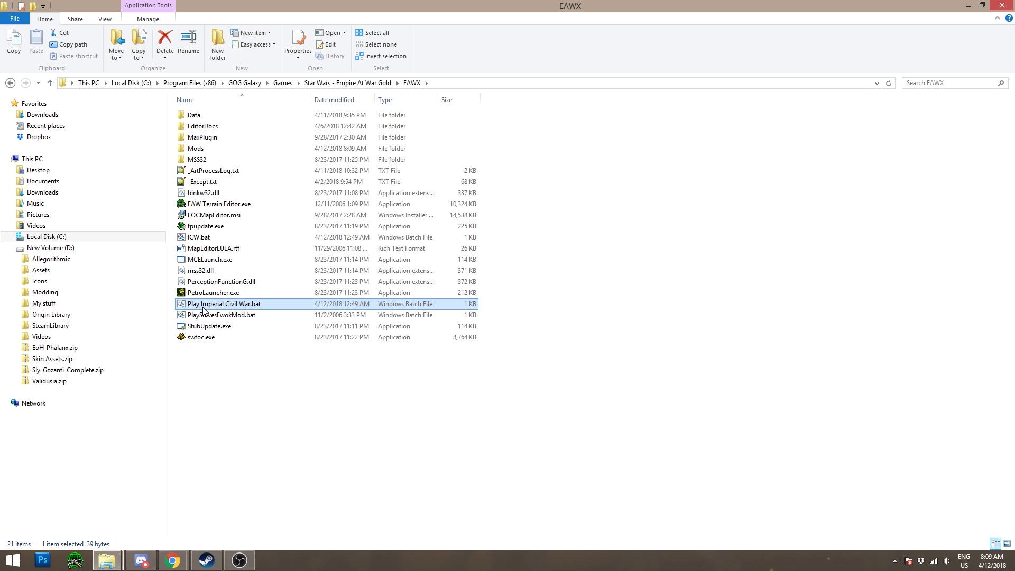
left_click(196, 360)
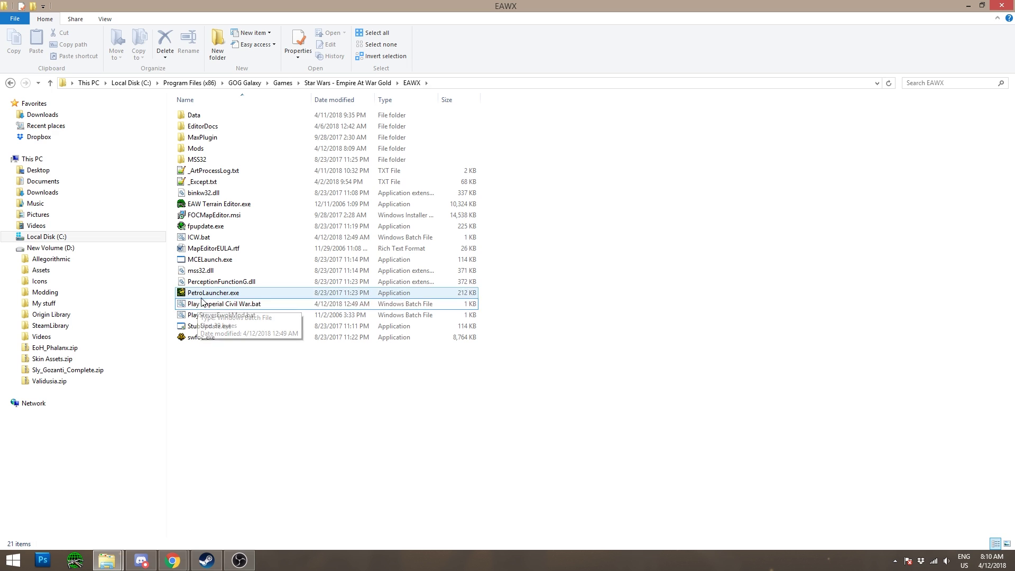
left_click(217, 304)
left_click(201, 340)
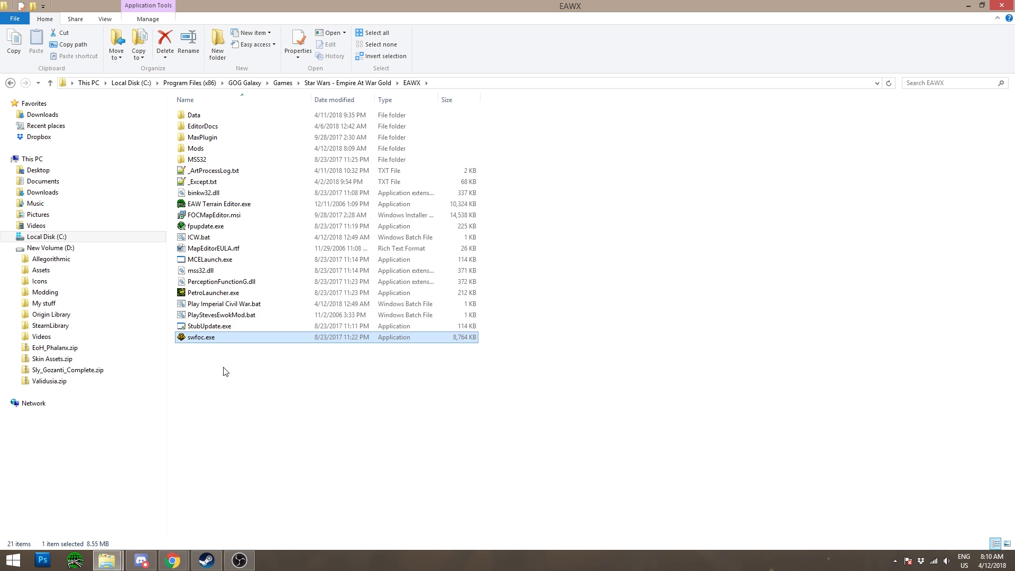
mouse_move(247, 565)
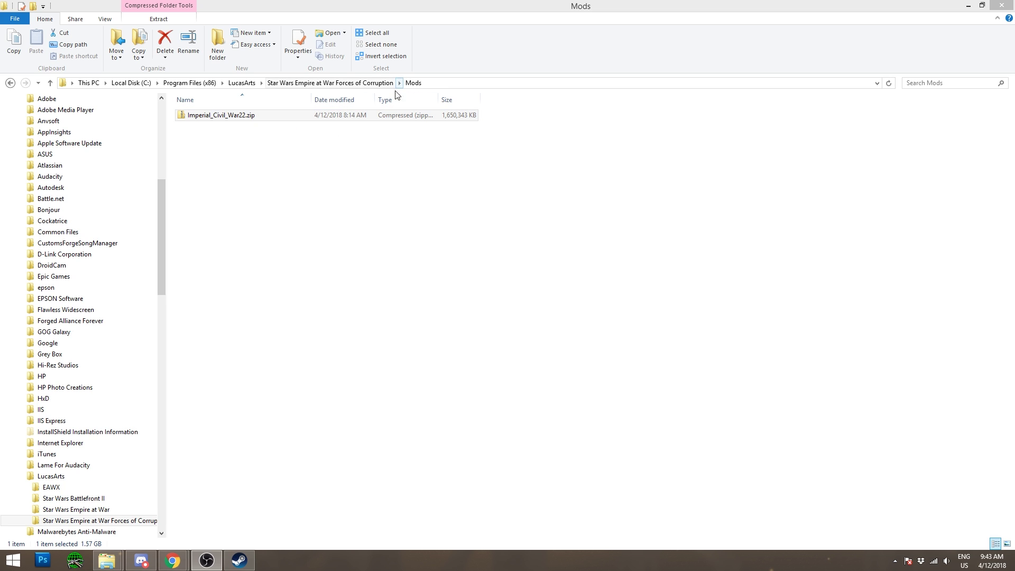
Select Imperial_Civil_War22.zip in the Forces of Corruption Mods folder and bring up its actions.
left_click(214, 119)
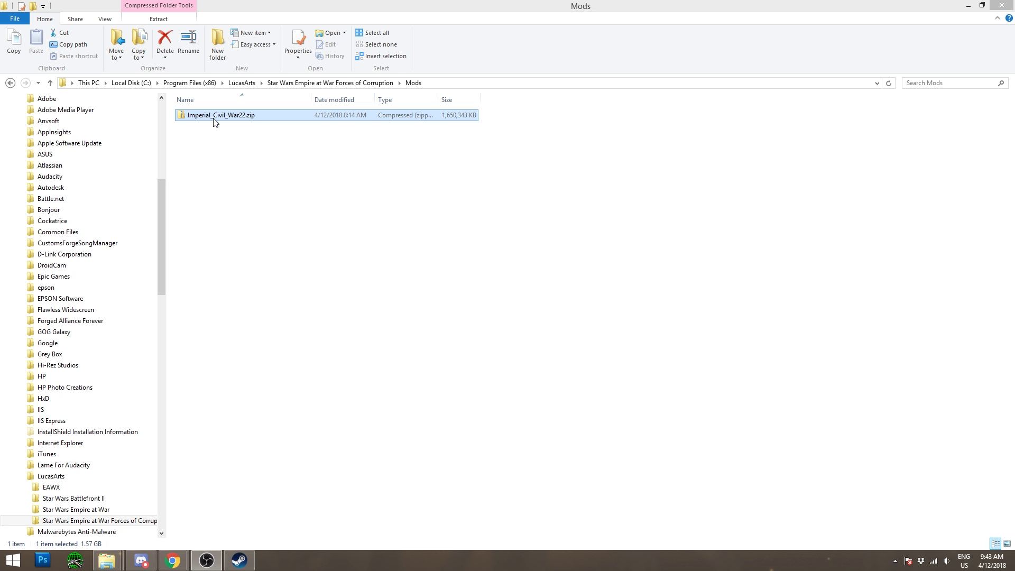
right_click(214, 121)
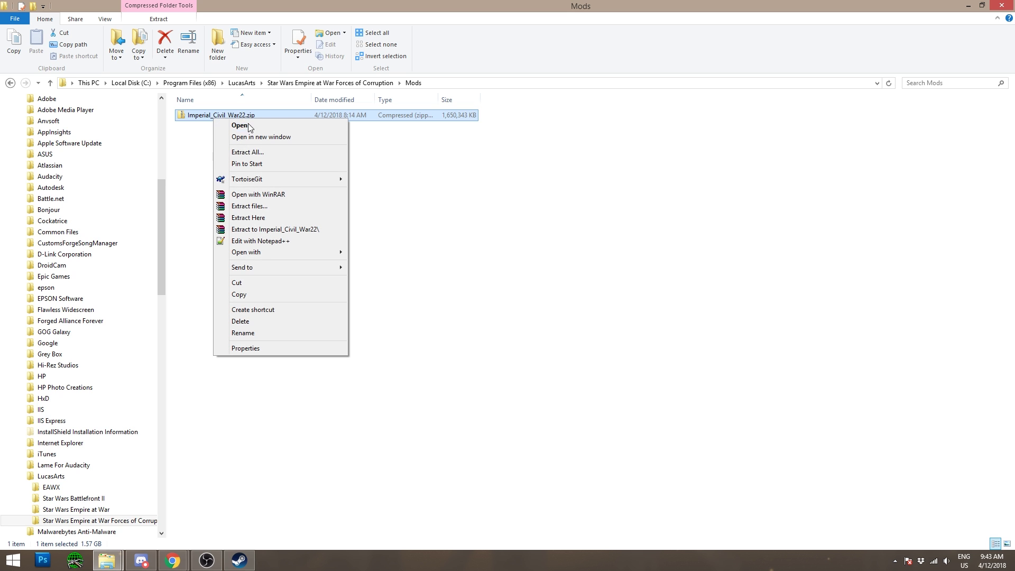
Extract Imperial_Civil_War22.zip into the Mods folder and close the WinRAR progress window.
left_click(295, 218)
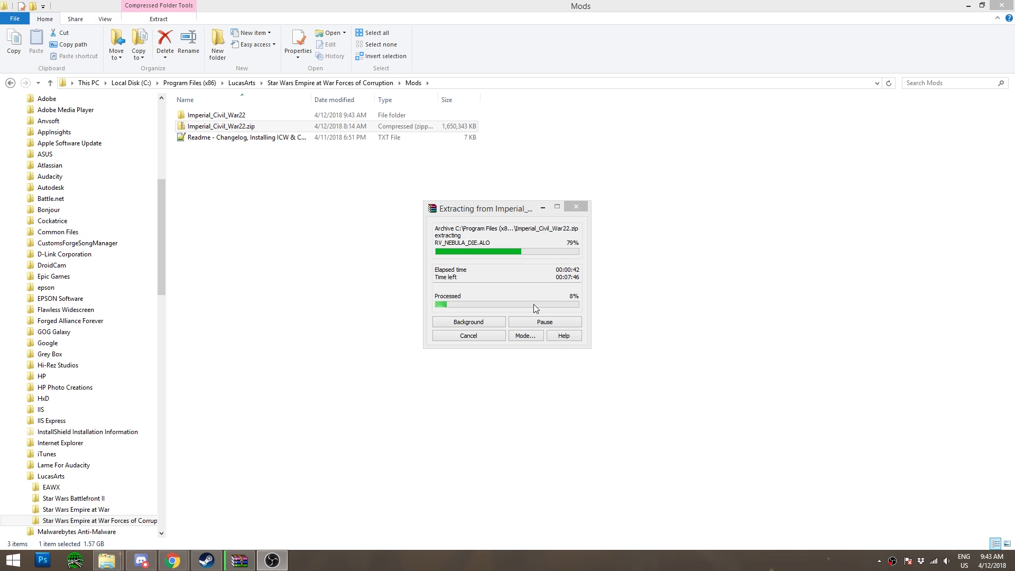
left_click(477, 335)
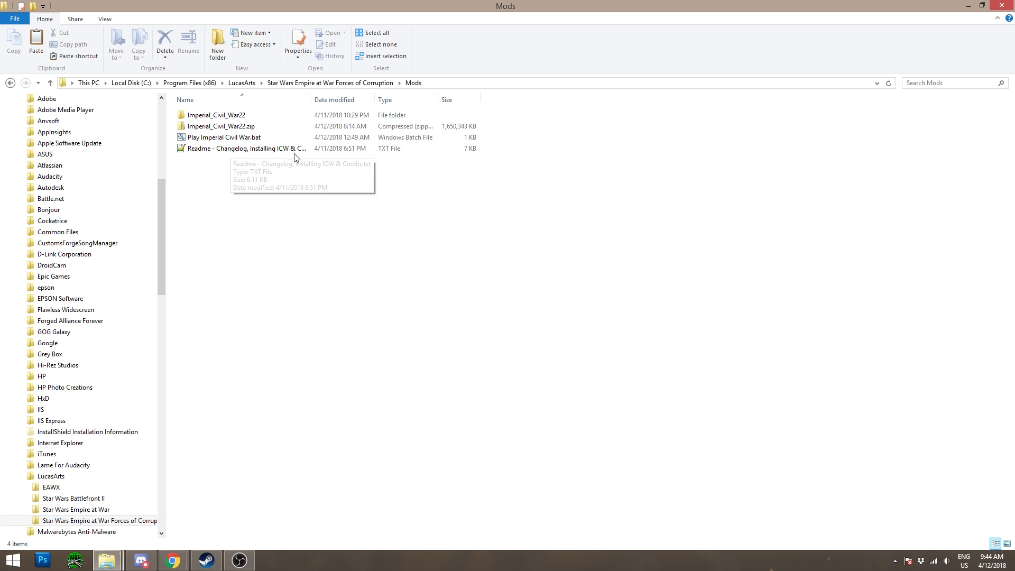
left_click(242, 116)
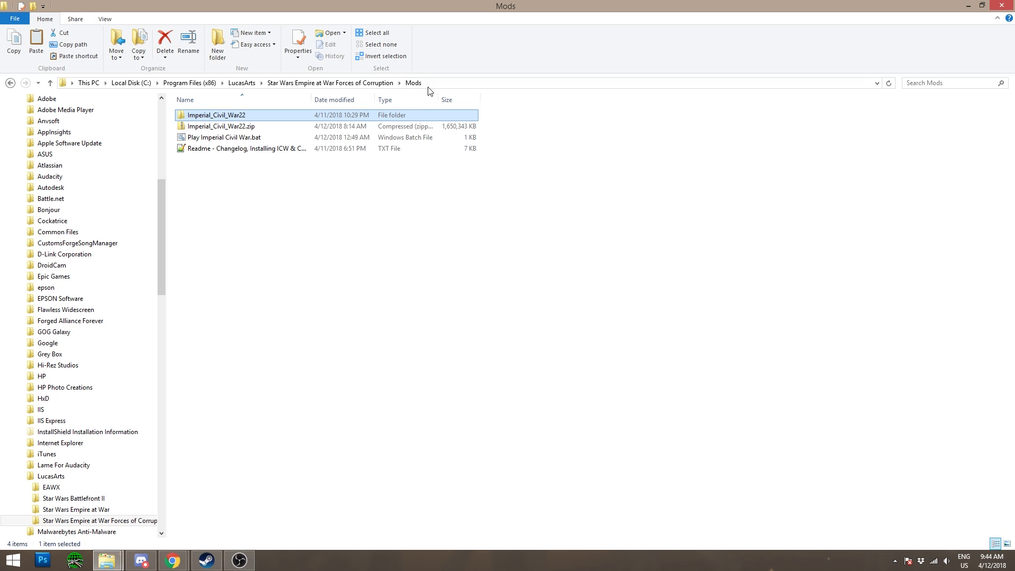
double_click(222, 117)
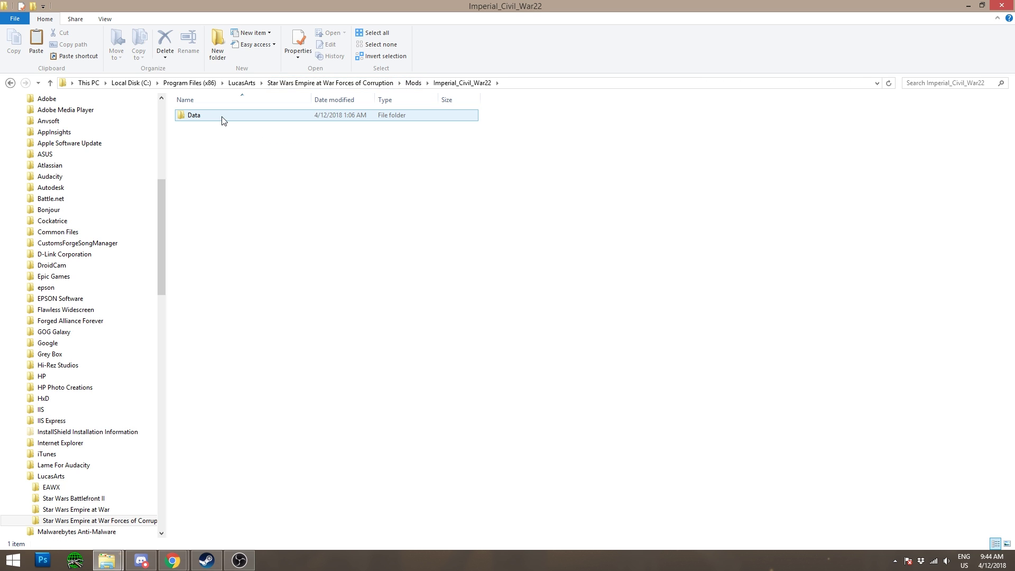
double_click(222, 117)
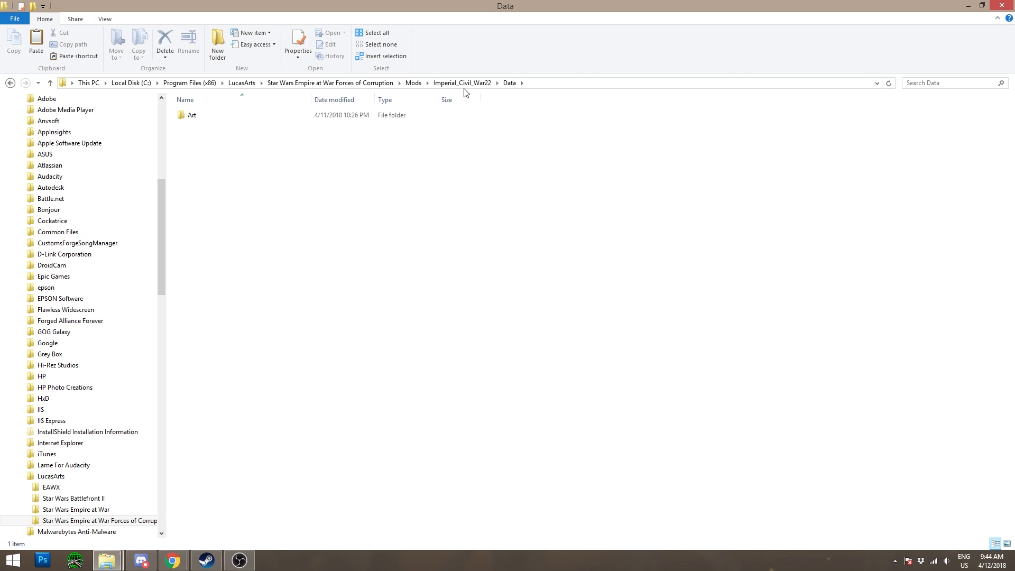
left_click(485, 83)
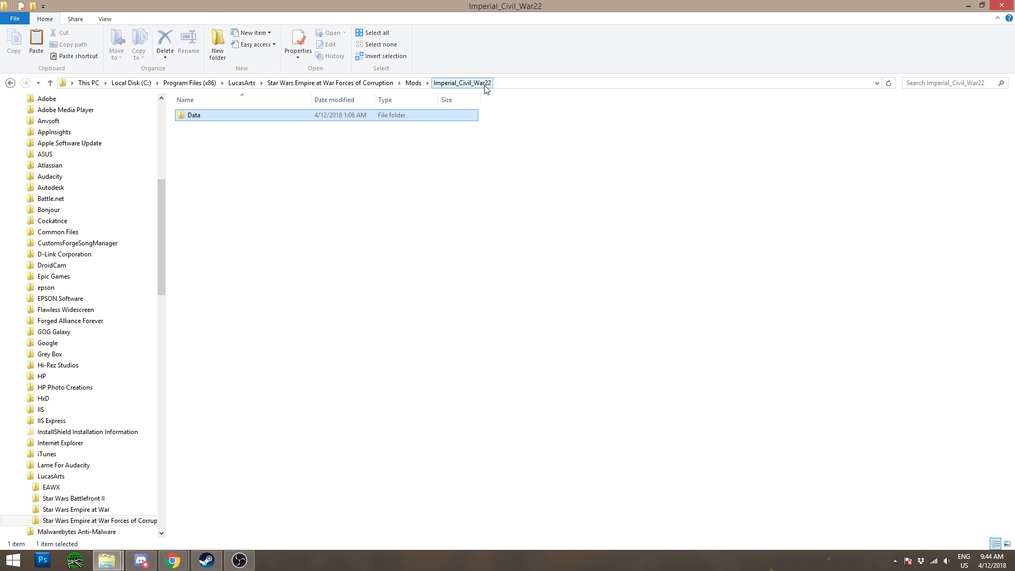
left_click(412, 83)
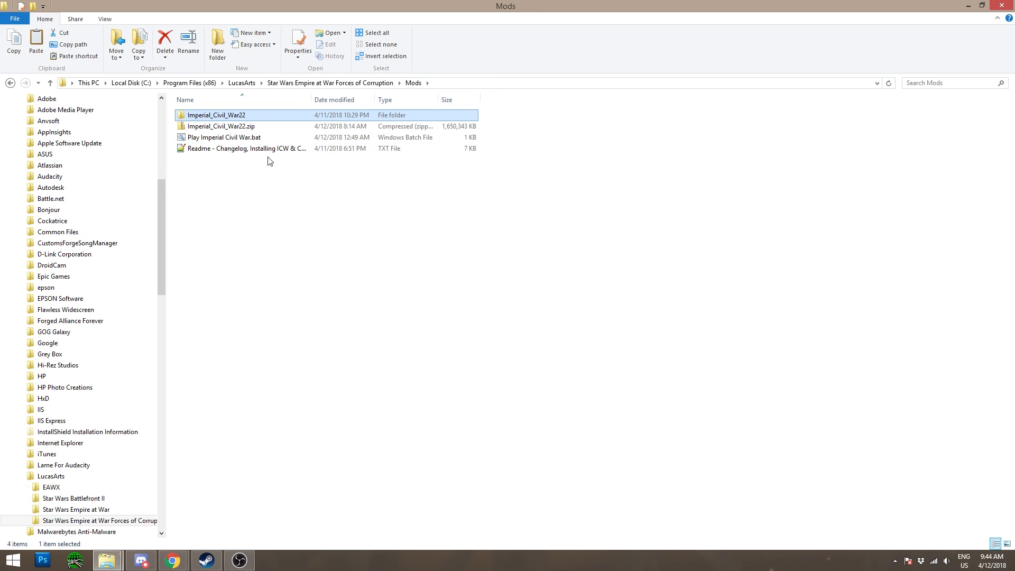
Cut Play Imperial Civil War.bat from Mods and paste it into the Forces of Corruption folder, granting administrator permission.
right_click(245, 142)
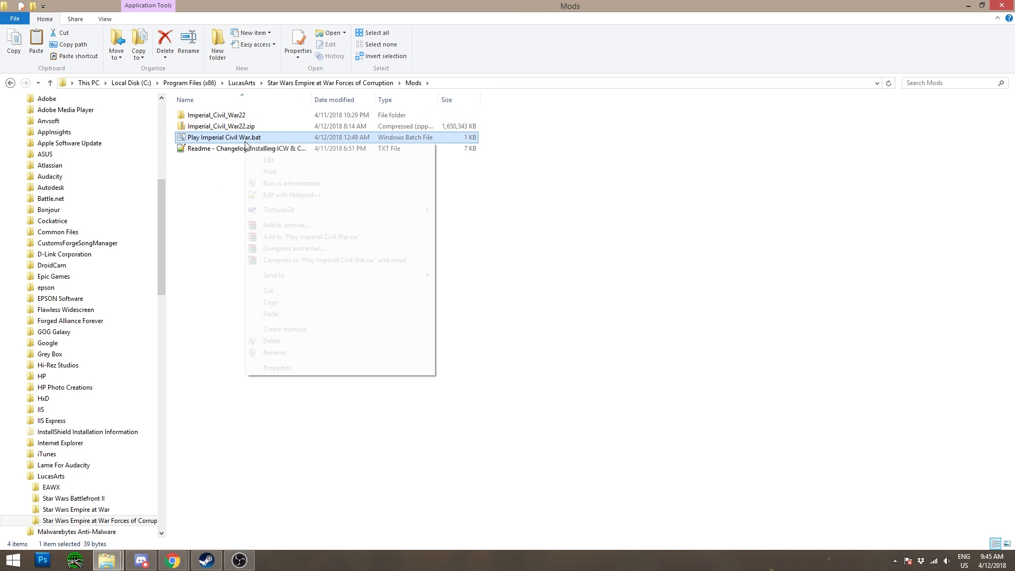
left_click(275, 290)
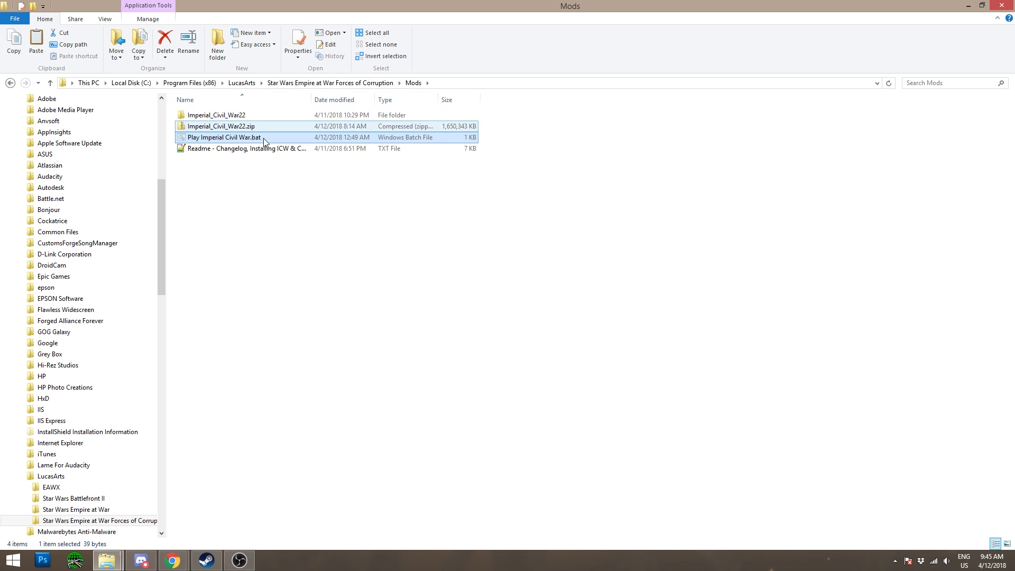
left_click(340, 86)
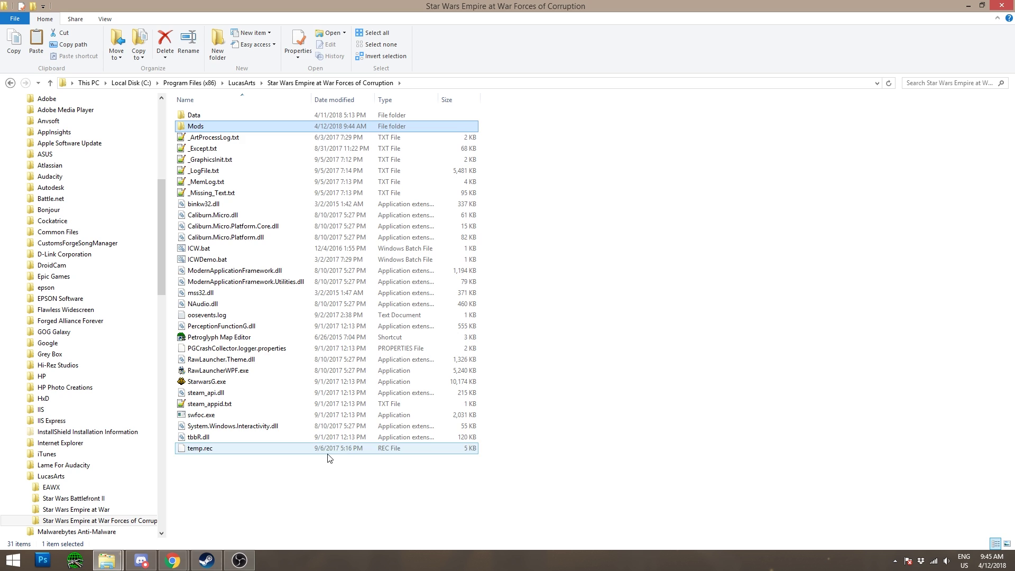
left_click(305, 507)
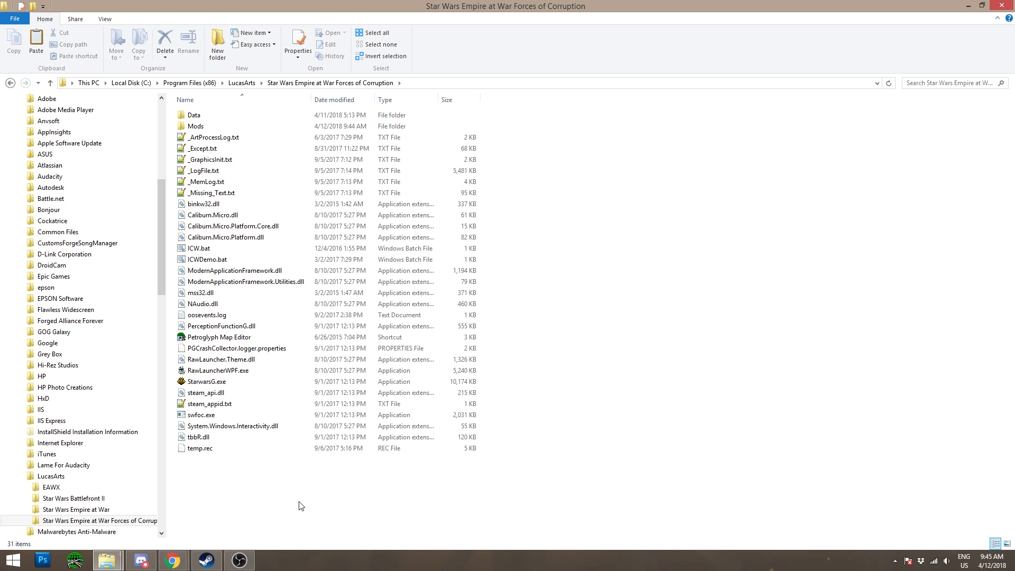
key("ctrl+v")
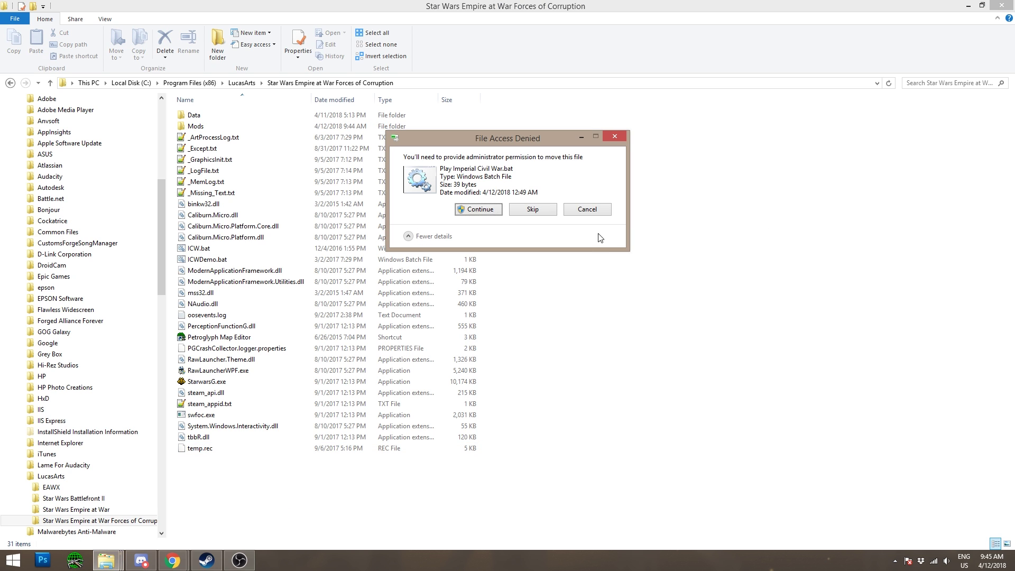
left_click(491, 209)
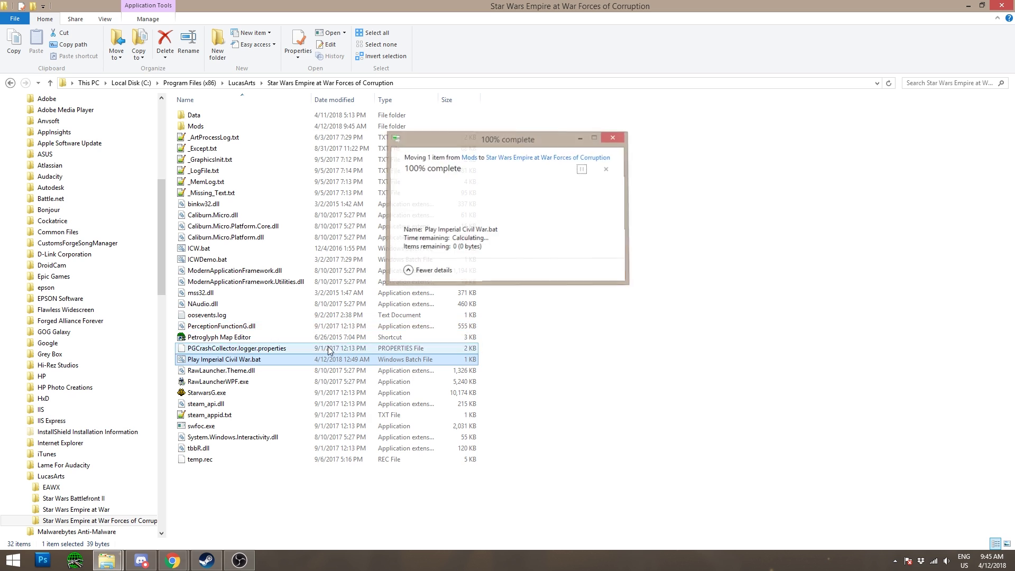
right_click(231, 365)
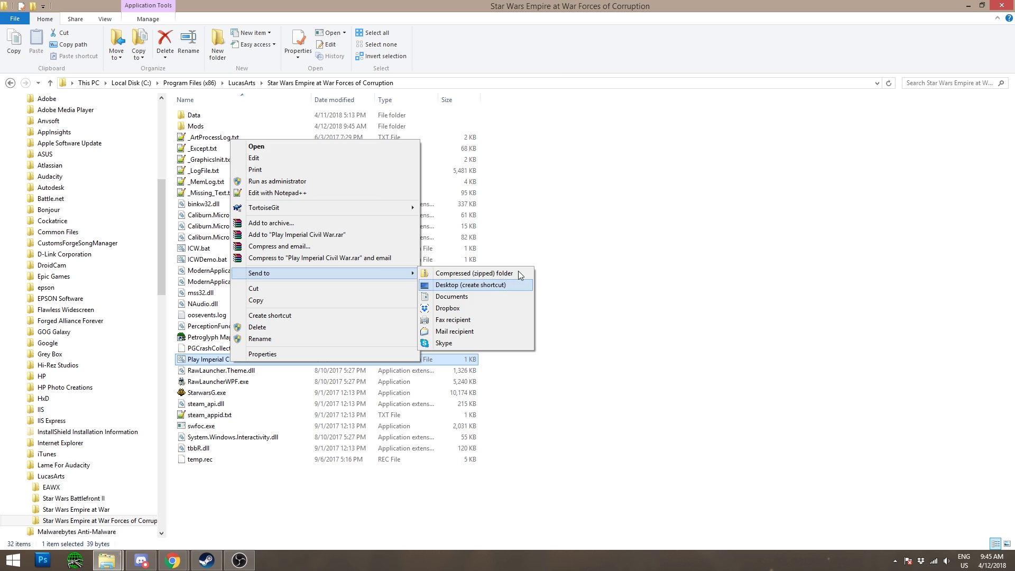
left_click(571, 251)
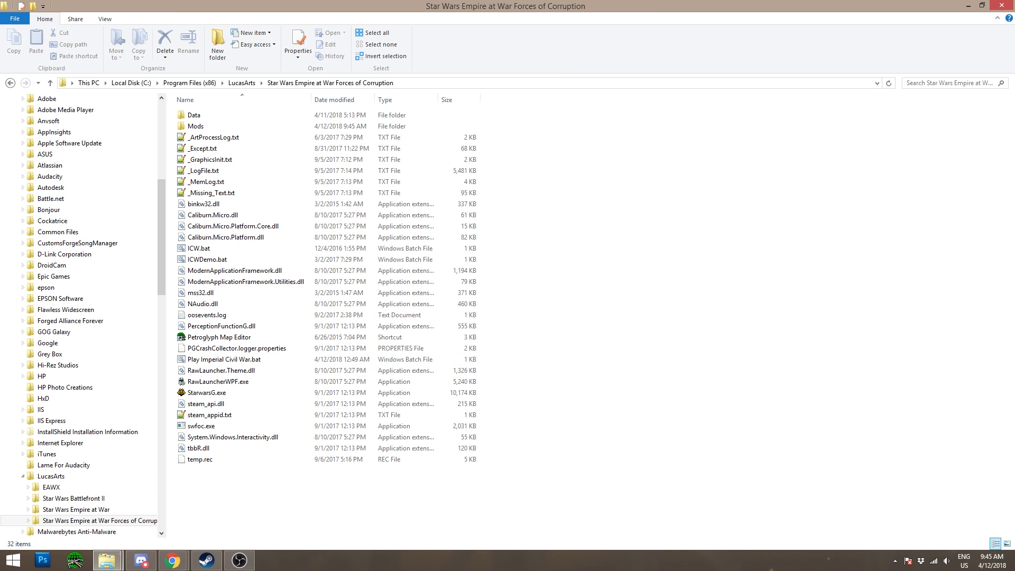